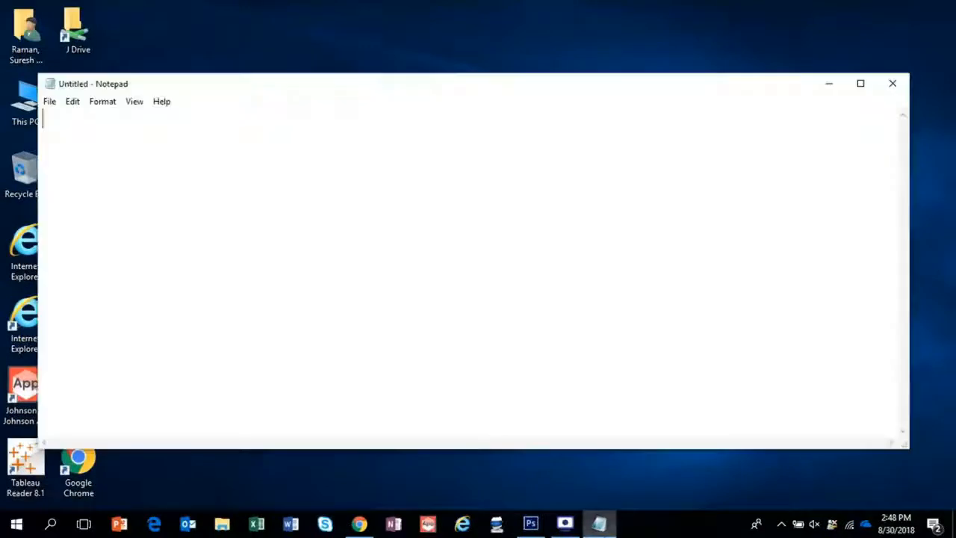
Step: Start the blank note with "Welcome to TECH TOWN. In this video, I will be showing you how to"
text(Welco)
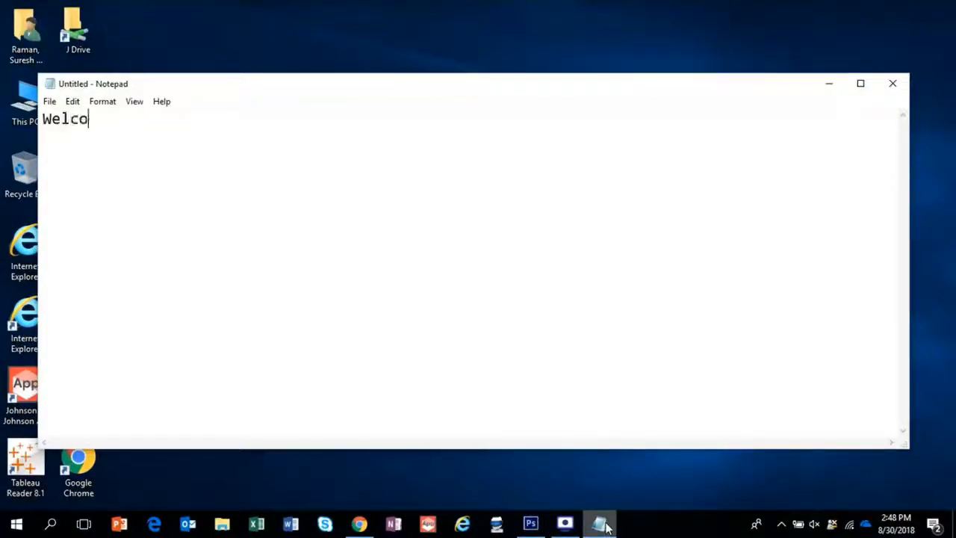
text(me toTECH)
key(BackSpace)
key(BackSpace)
key(BackSpace)
text(TECH TOWN. In this vdi)
text(eo)
key(BackSpace)
key(BackSpace)
key(BackSpace)
key(BackSpace)
text(ideo, I will be showing you how to)
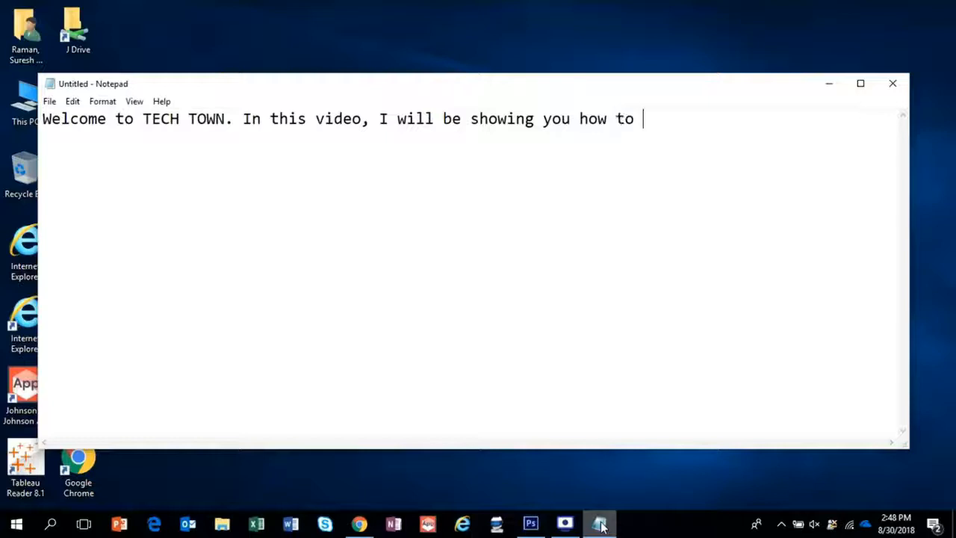
Step: Continue the intro sentence with "put text behind an object in an" and put "image" on a new line
text( put text behind )
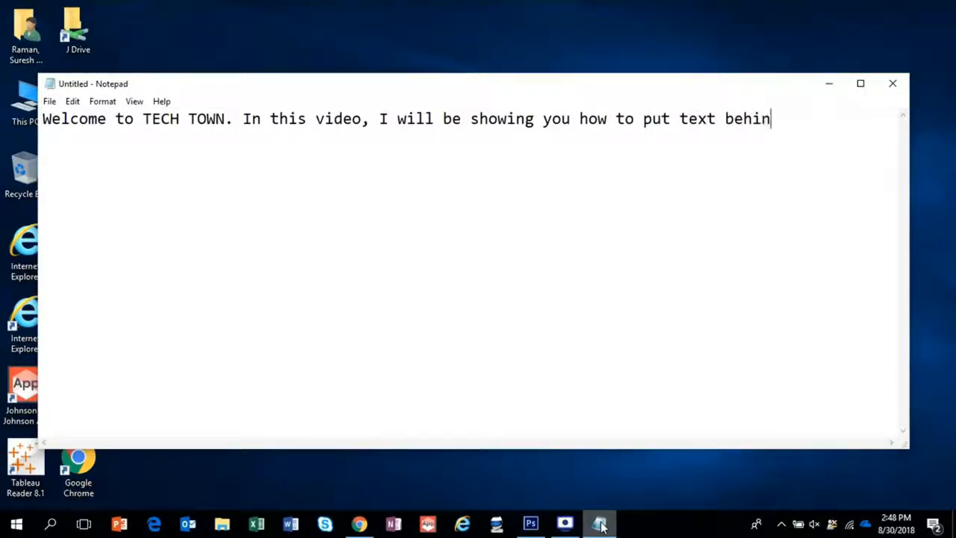
text(an obje)
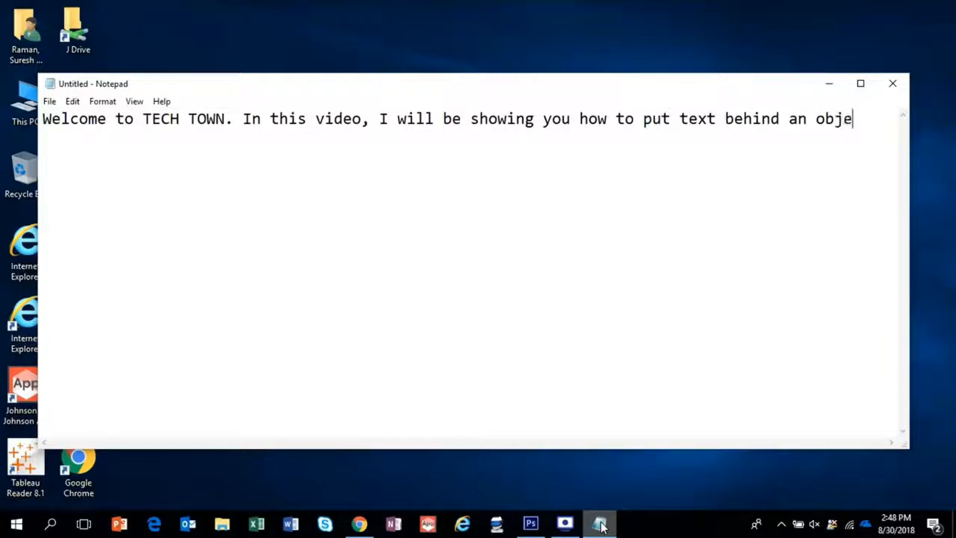
text(ct in an)
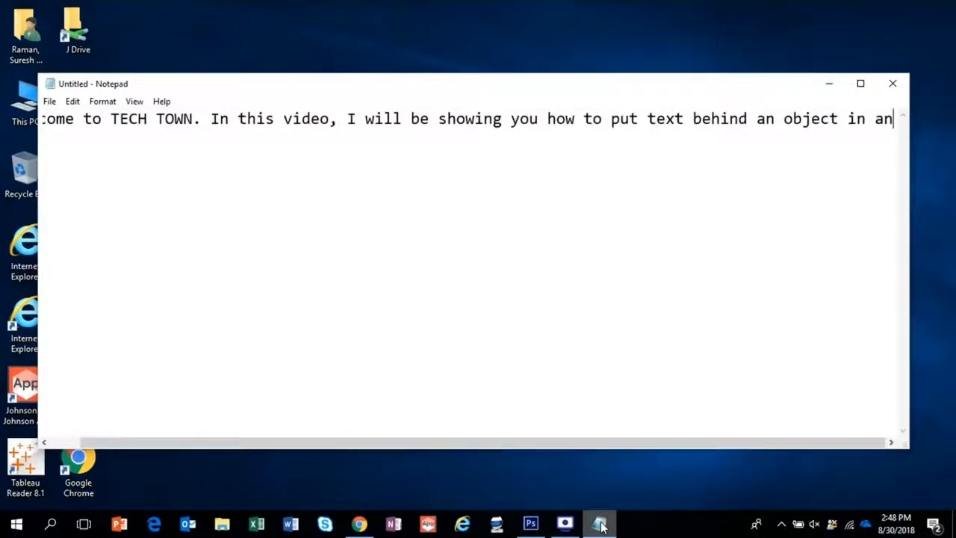
key(Return)
text(image)
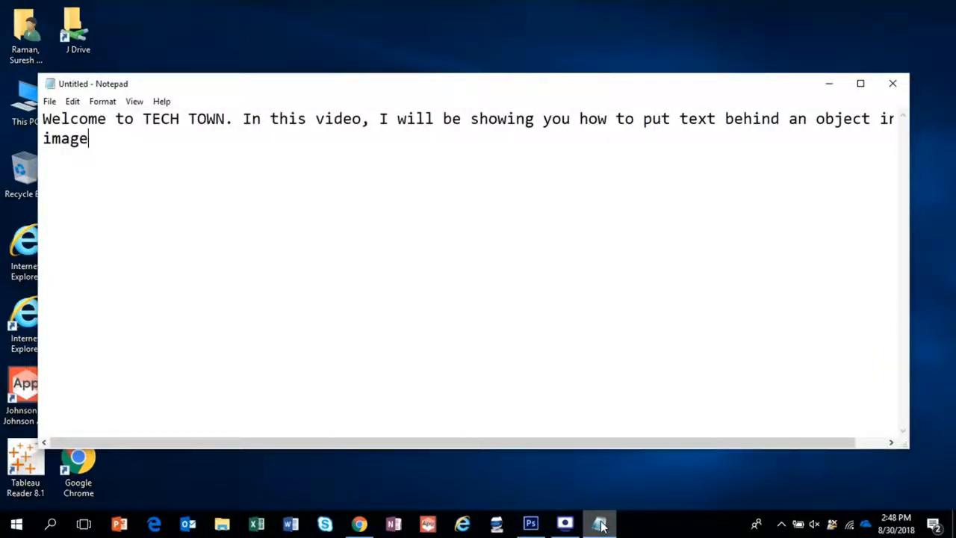
Step: End the intro sentence with a period and add the line "Step 1: Find your image."
text(.Step )
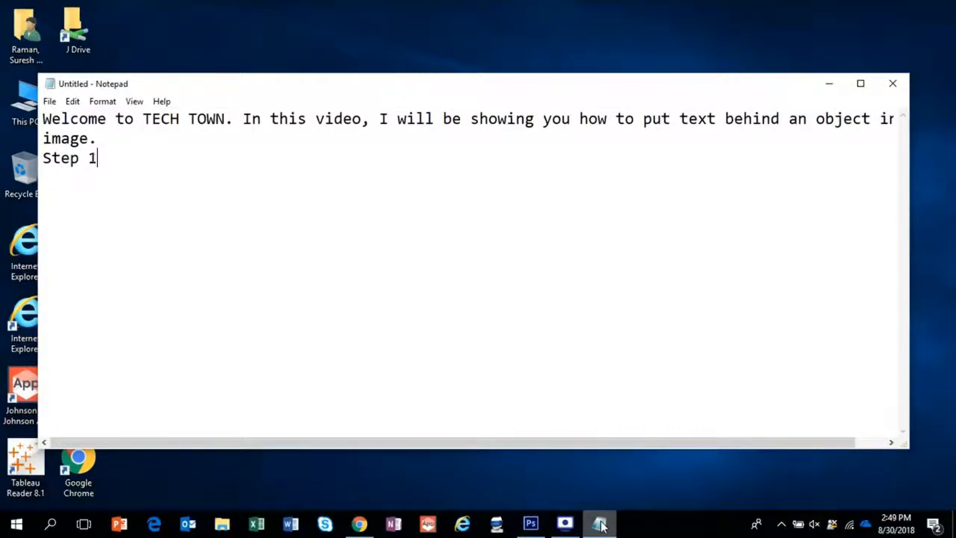
text(1: Find your im)
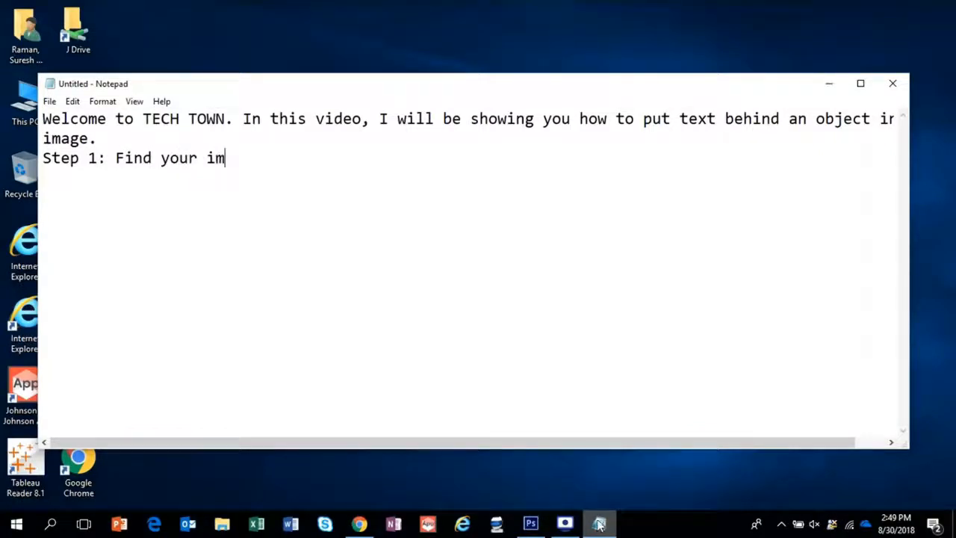
text(age)
Step: Add the line "Step 2: Open photoshop and open your image in photoshop." to the note
text(2)
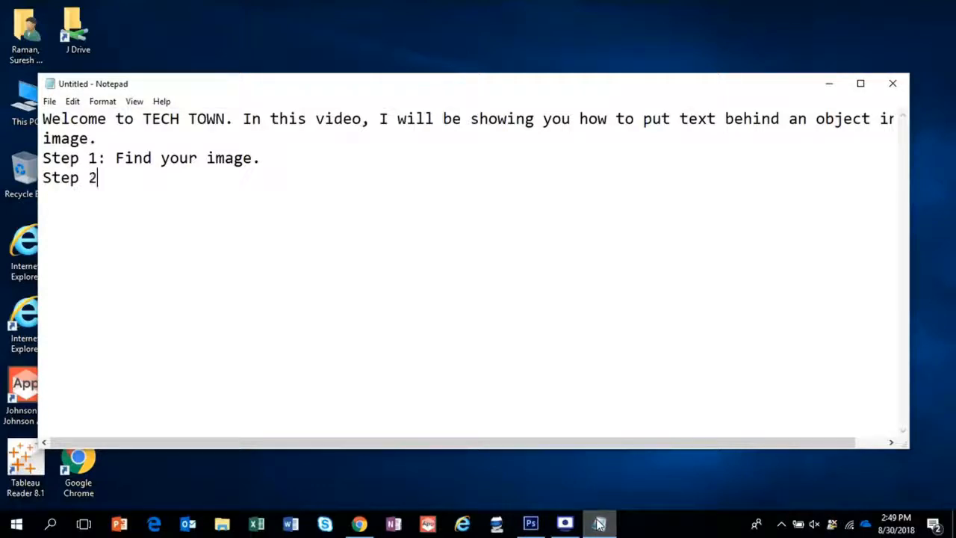
text(: Open )
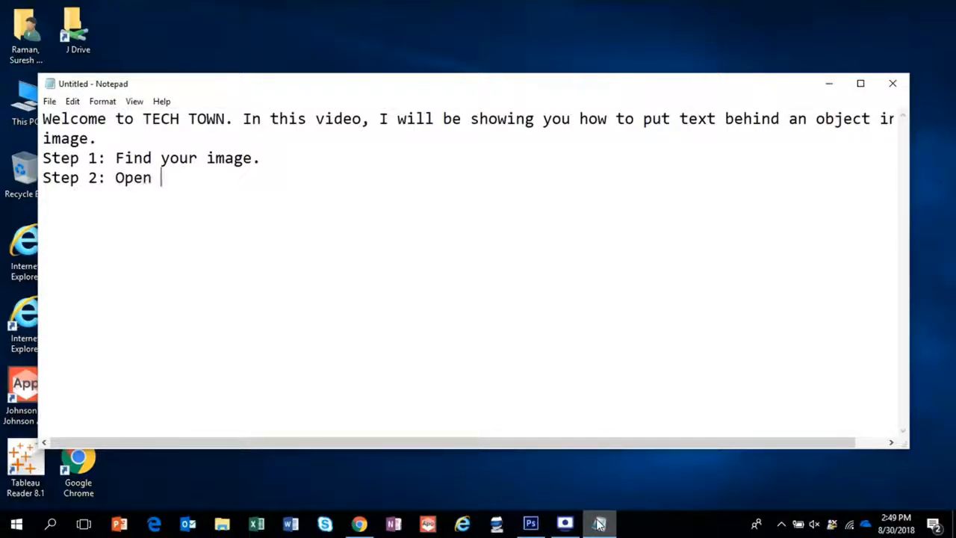
text(photoh)
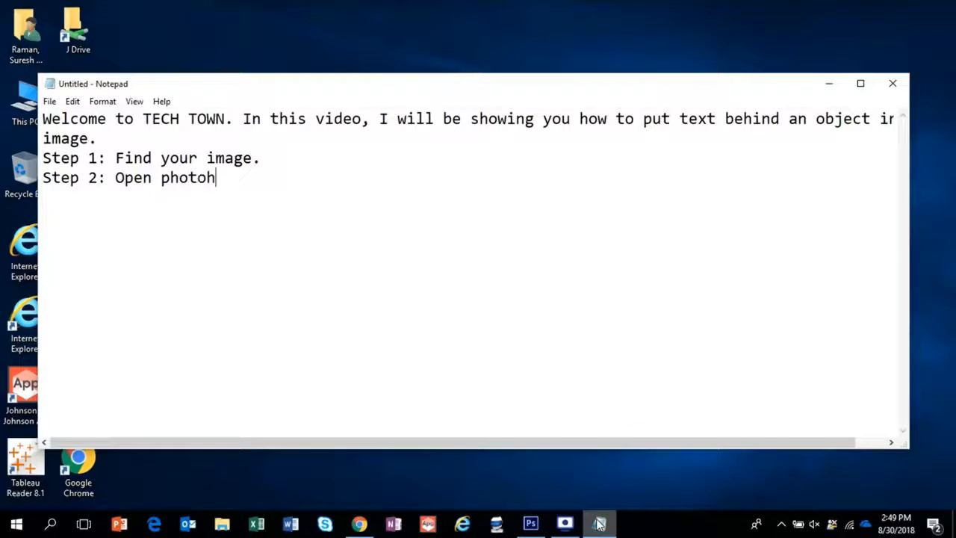
key(BackSpace)
text(shop and )
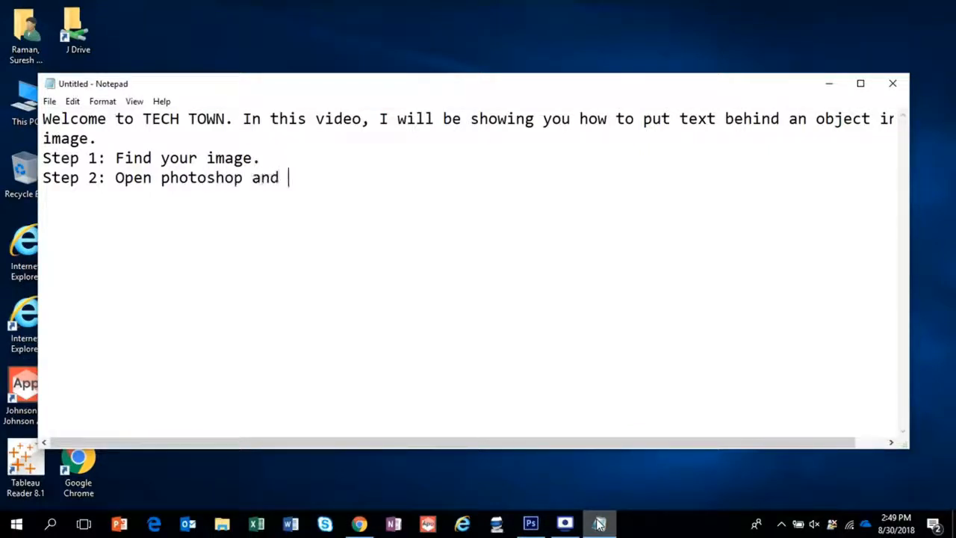
text(open your )
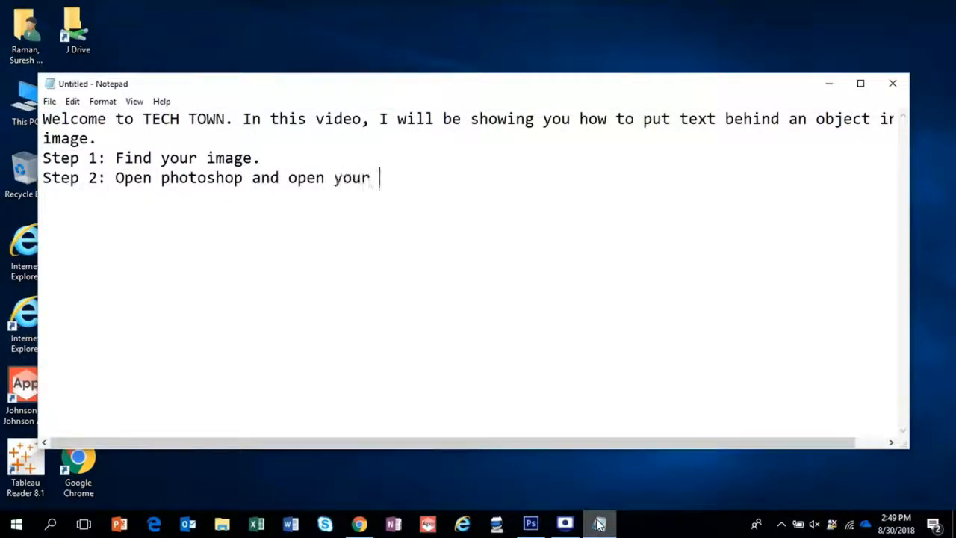
text(image in photos)
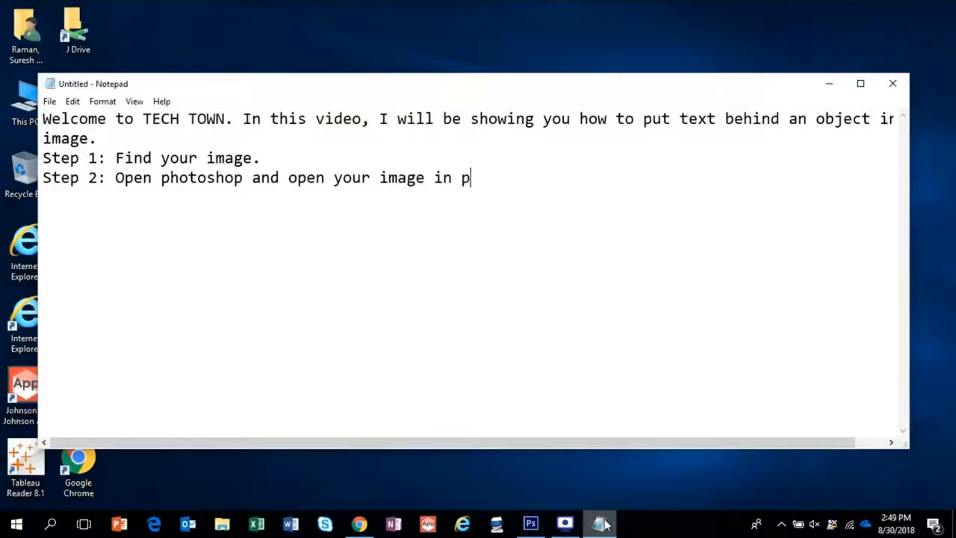
text(hop.)
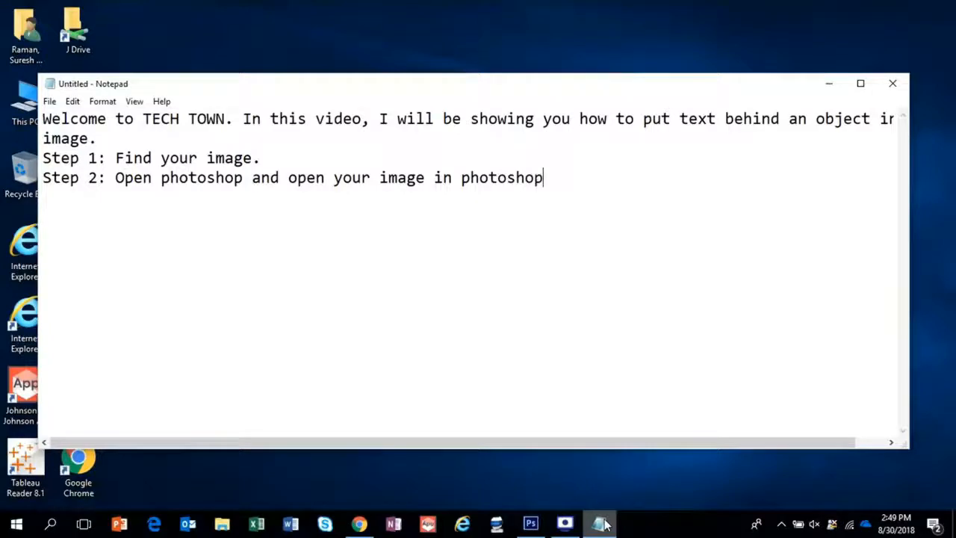
Step: Switch to Photoshop and open the apple-device-background-black-background-1069798.jpg image from the Downloads folder
click(540, 523)
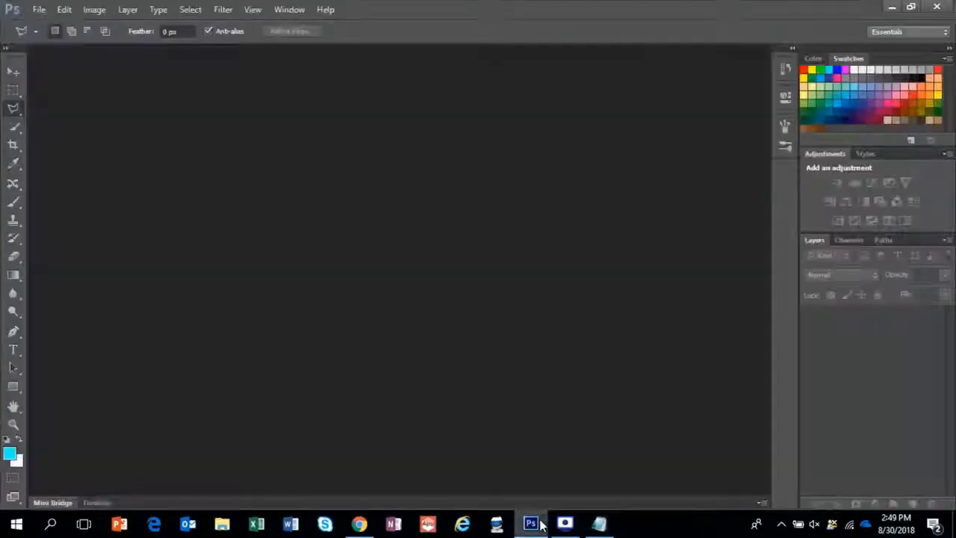
click(39, 9)
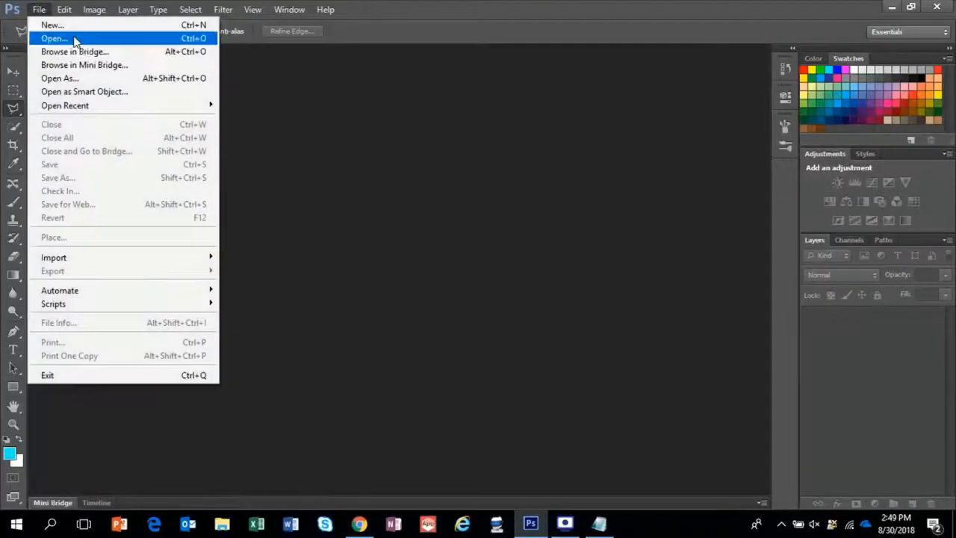
click(74, 39)
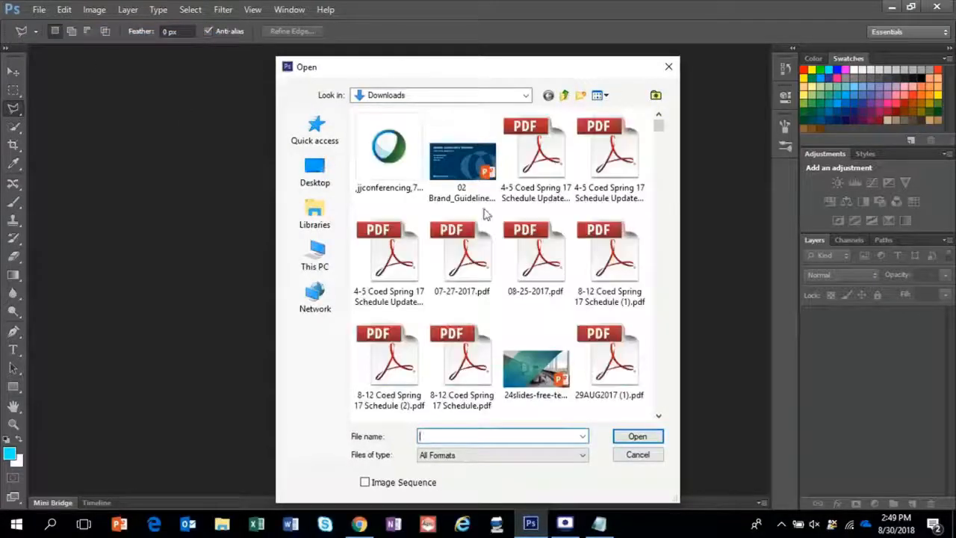
text(app)
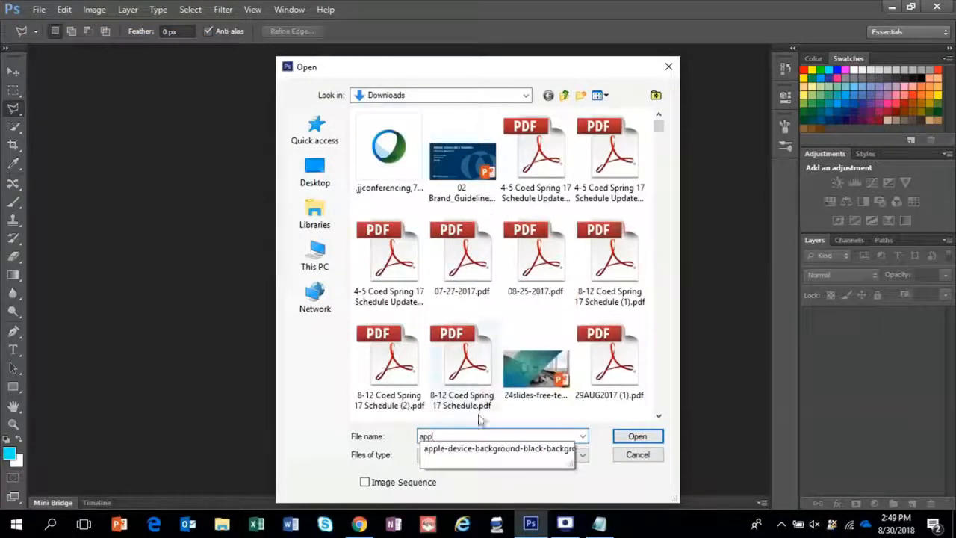
click(487, 449)
click(637, 437)
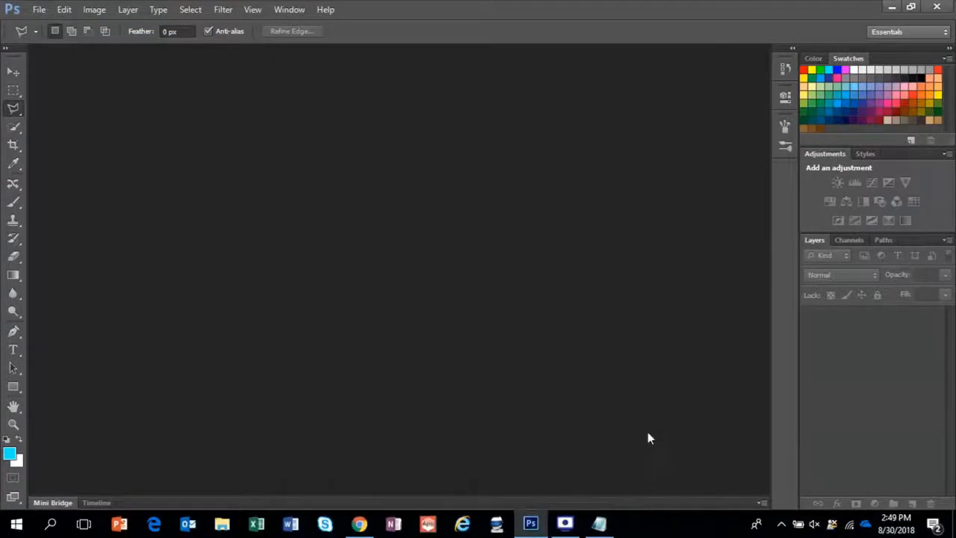
Step: Return to the Notepad note and add the line "Step 3: Write your text."
mouse_move(614, 524)
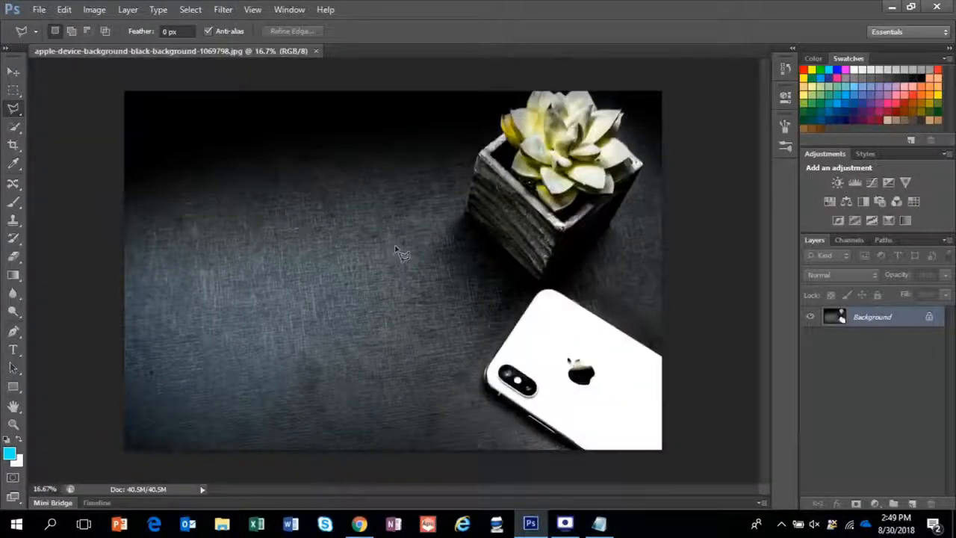
click(599, 523)
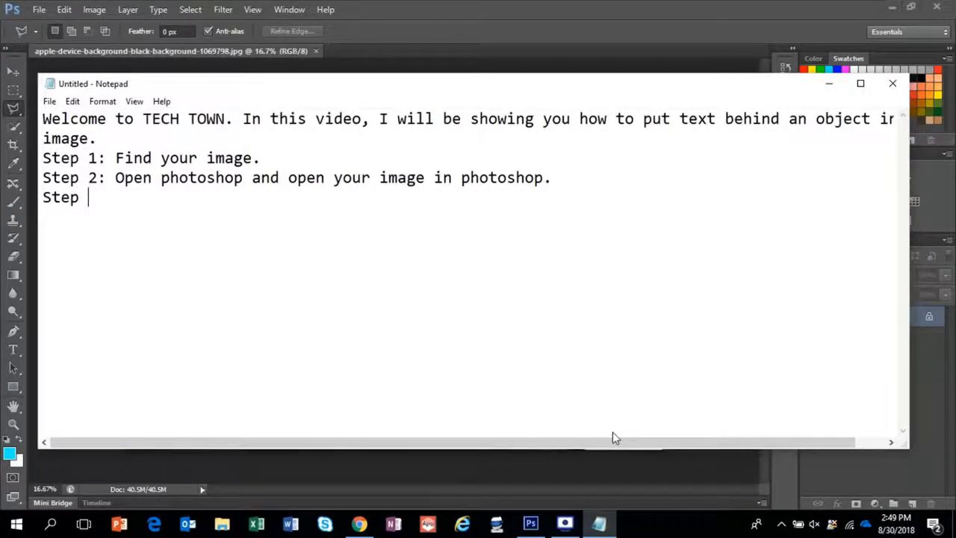
text(: Wr)
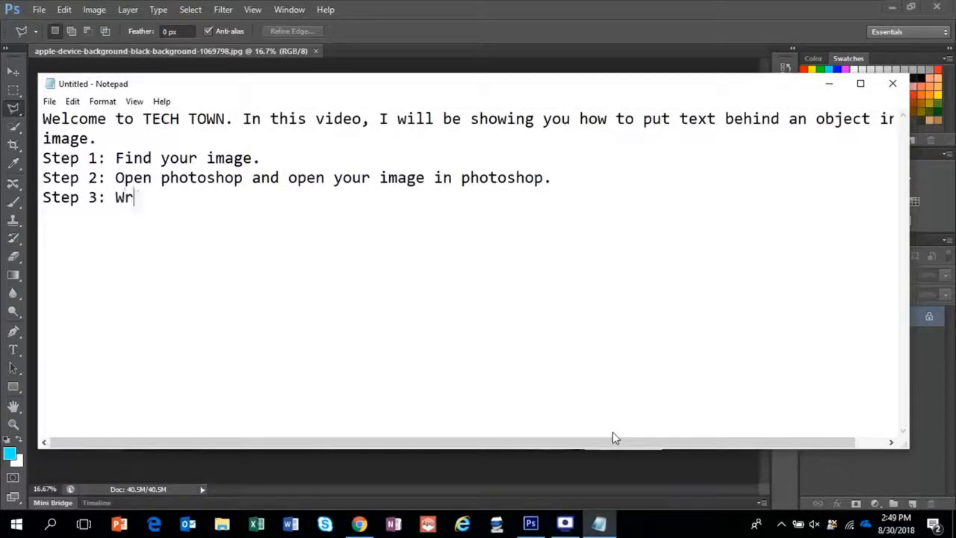
text(ite yout)
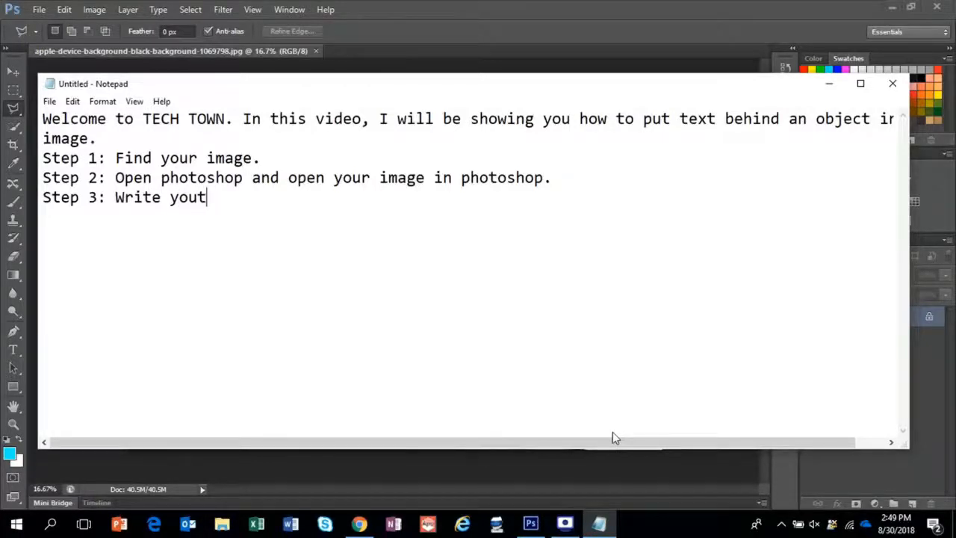
key(BackSpace)
text(r text.)
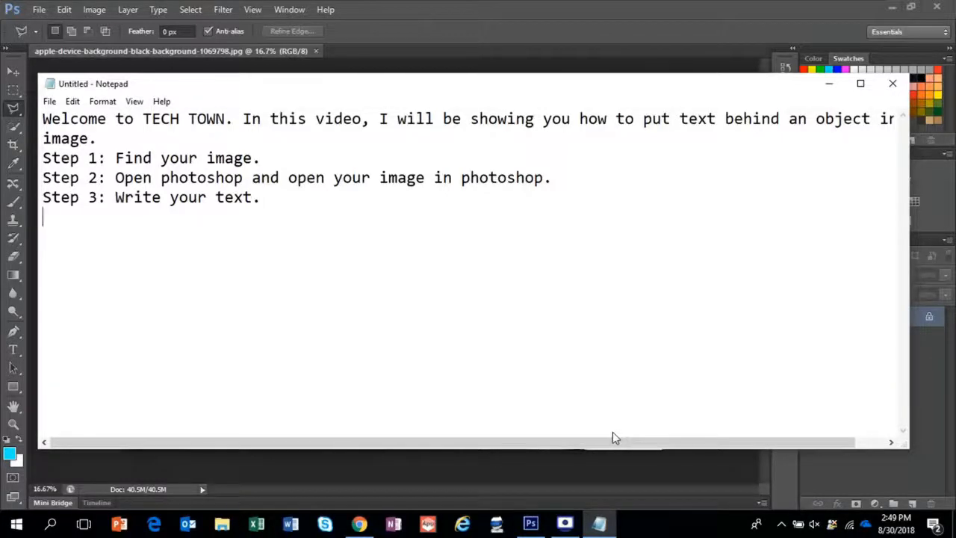
text(S)
key(BackSpace)
Step: Switch back to Photoshop and add the text "TECH TOWN" across the middle of the image, starting on the dark fabric area
click(423, 473)
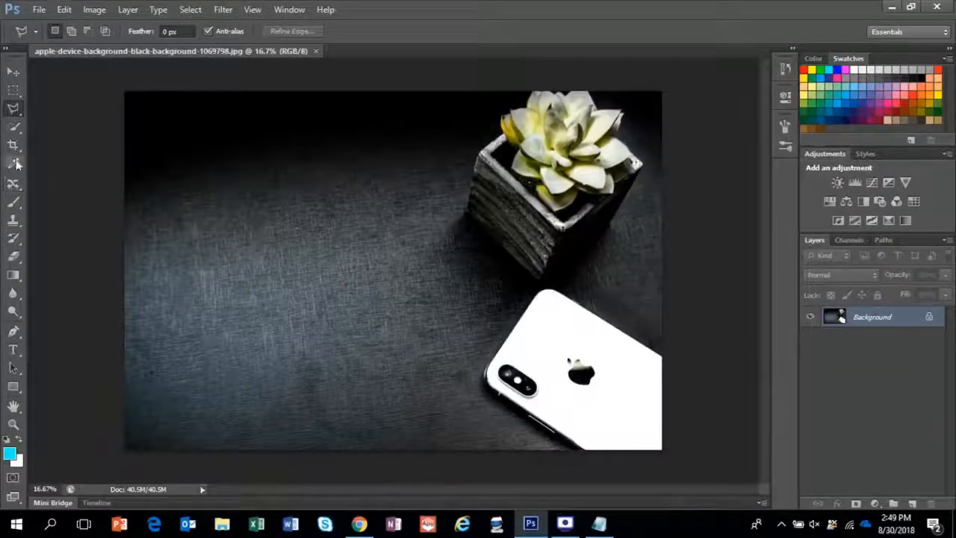
click(17, 351)
click(224, 284)
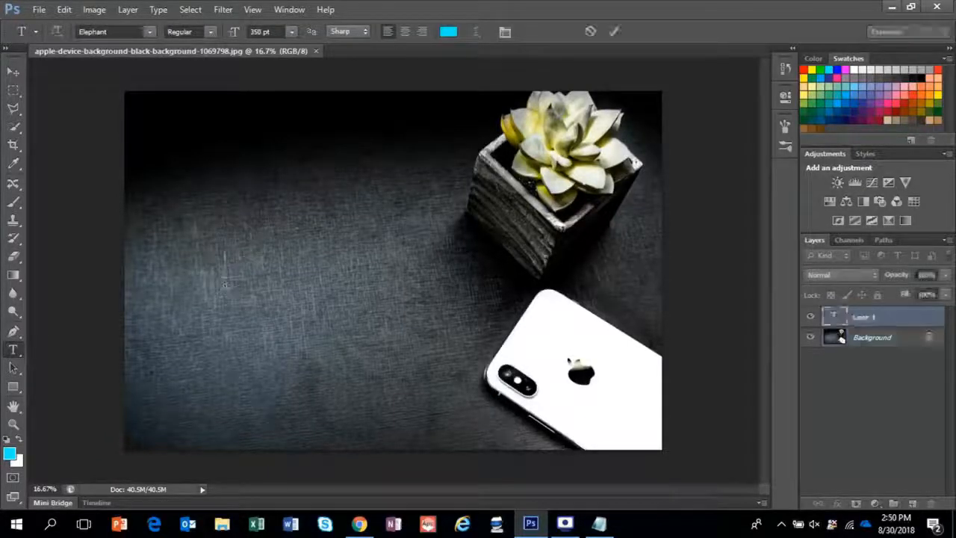
text(TE)
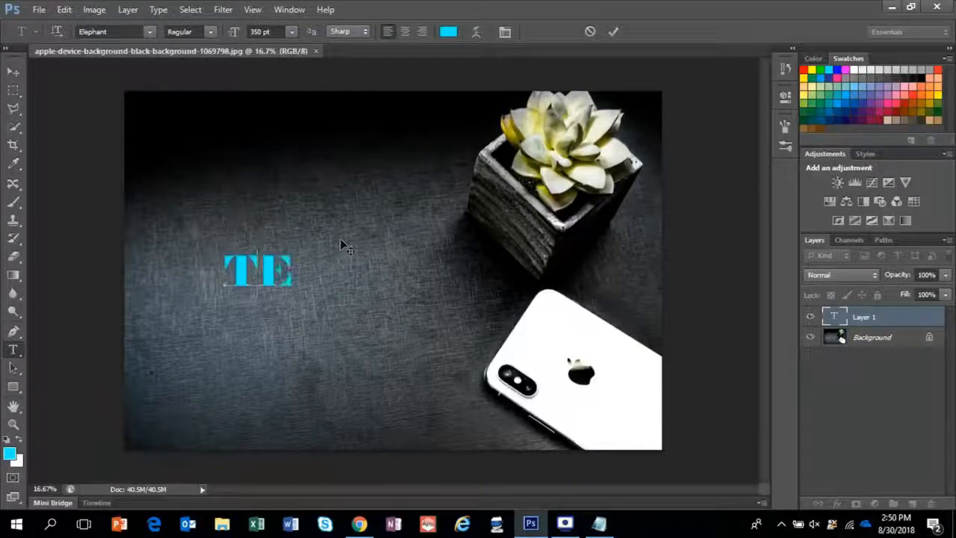
text(CH)
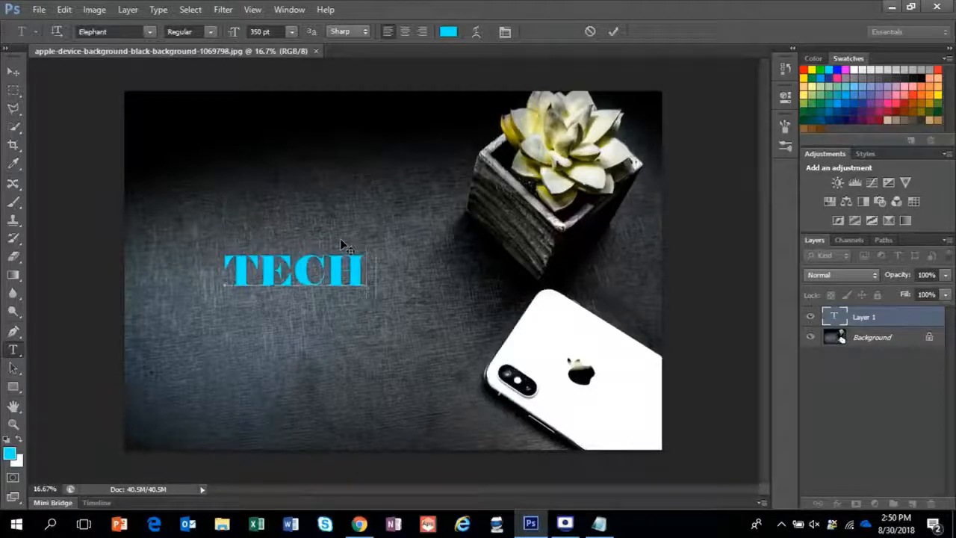
text( TOWN)
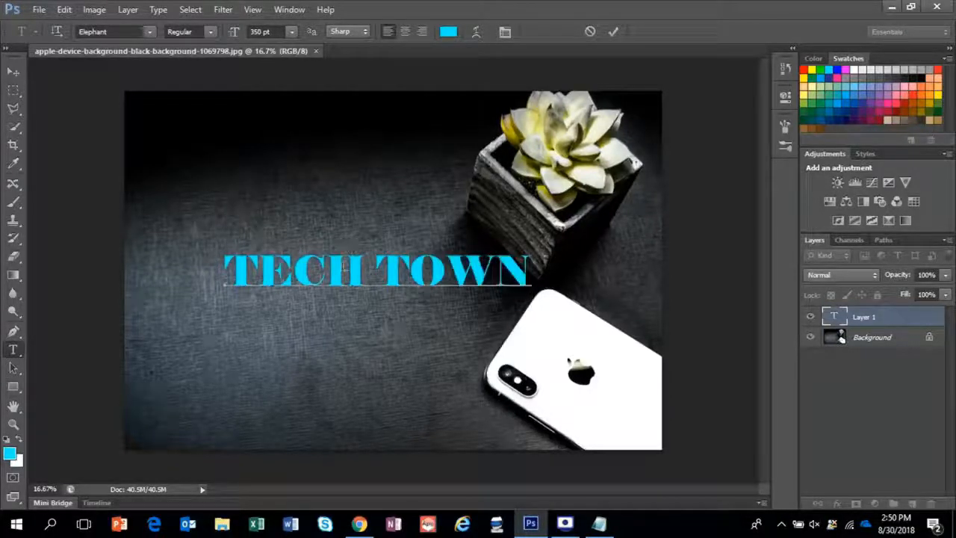
Step: Set the font size of the whole "TECH TOWN" text to 450 pt
click(291, 31)
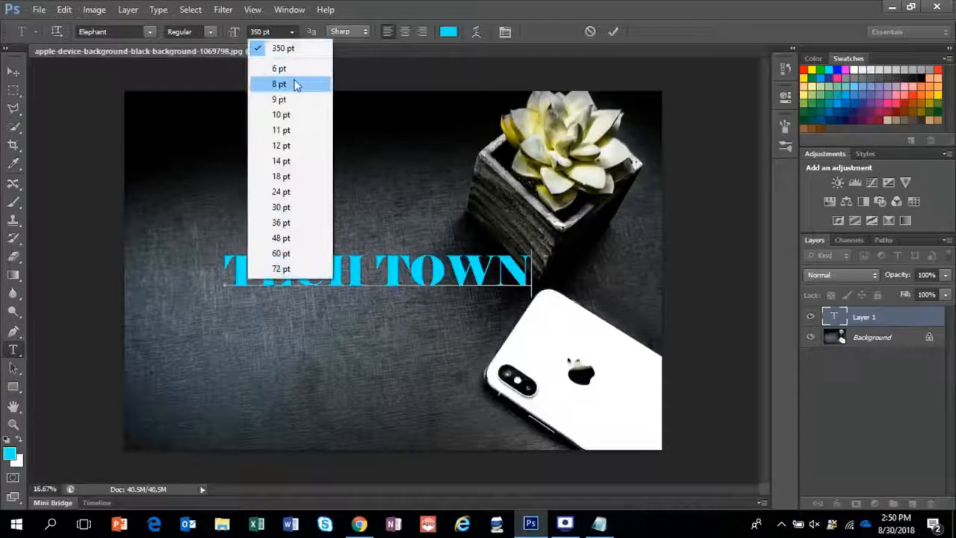
click(281, 48)
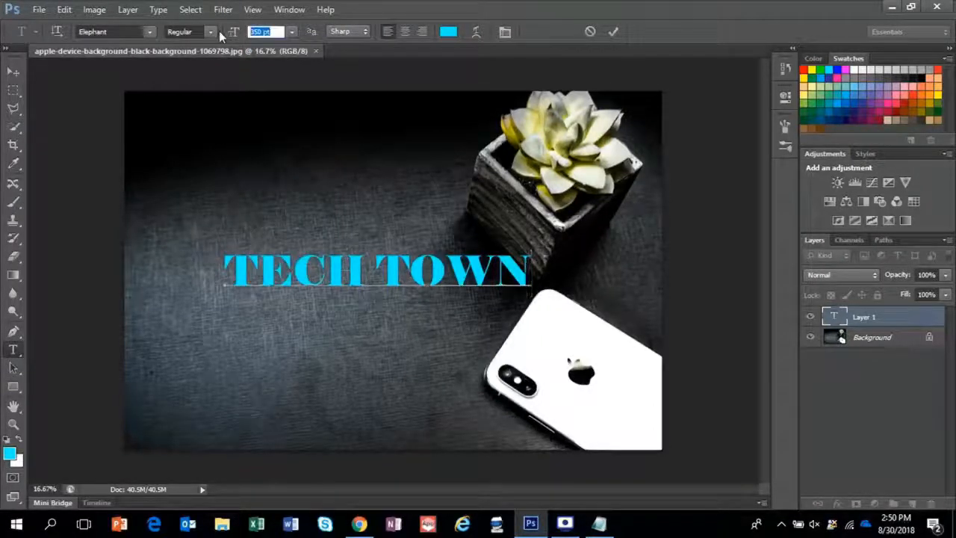
text(450)
key(Return)
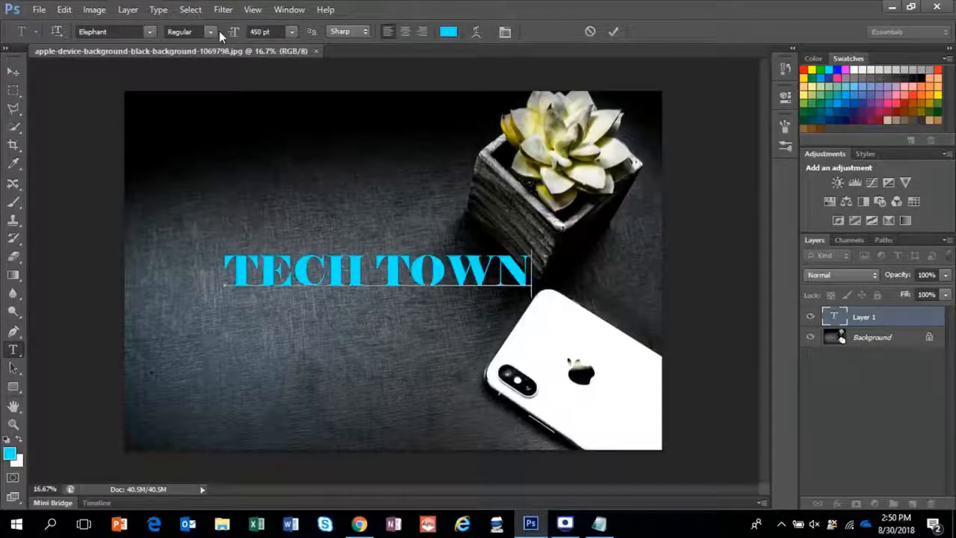
drag(532, 270, 446, 271)
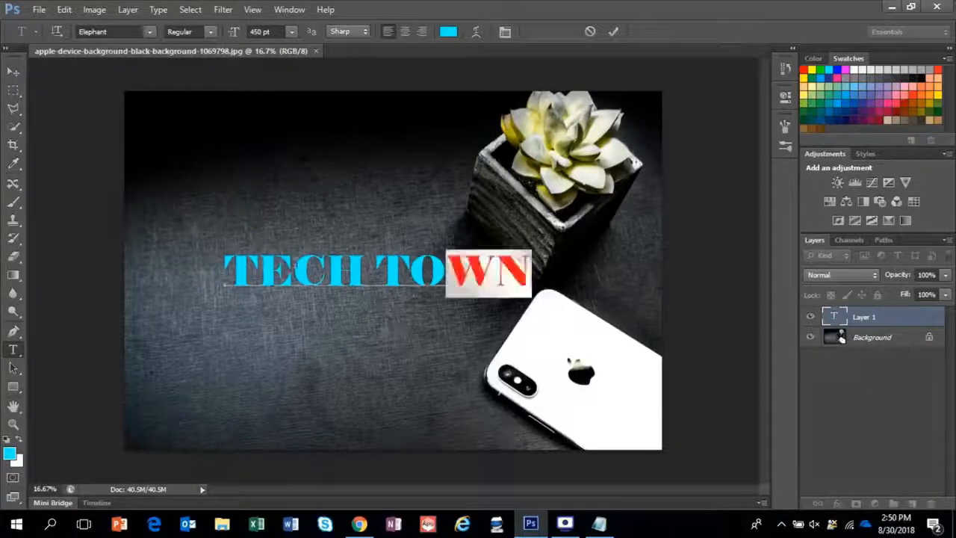
drag(297, 266, 153, 284)
drag(278, 32, 121, 31)
text(450)
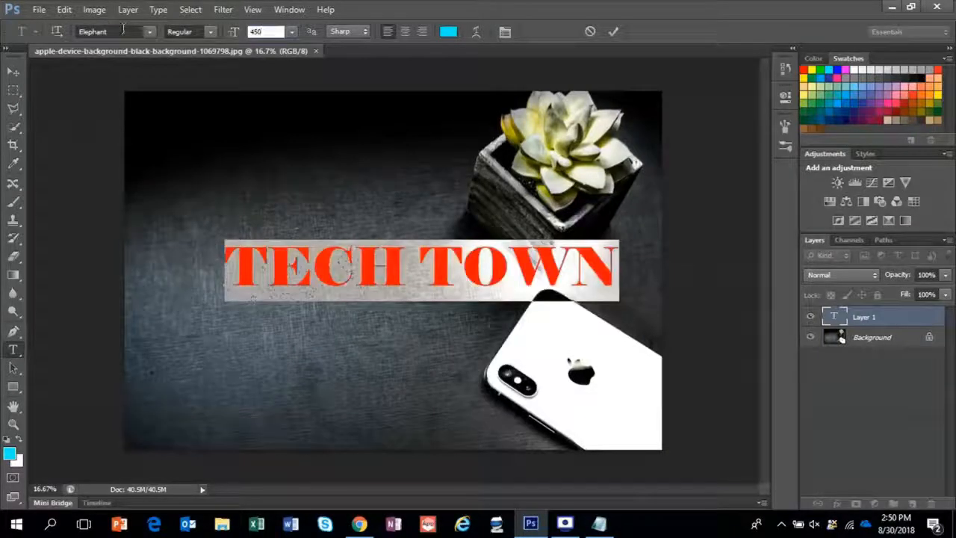
Step: Commit the "TECH TOWN" text and move it down so its end overlaps the white phone
click(377, 267)
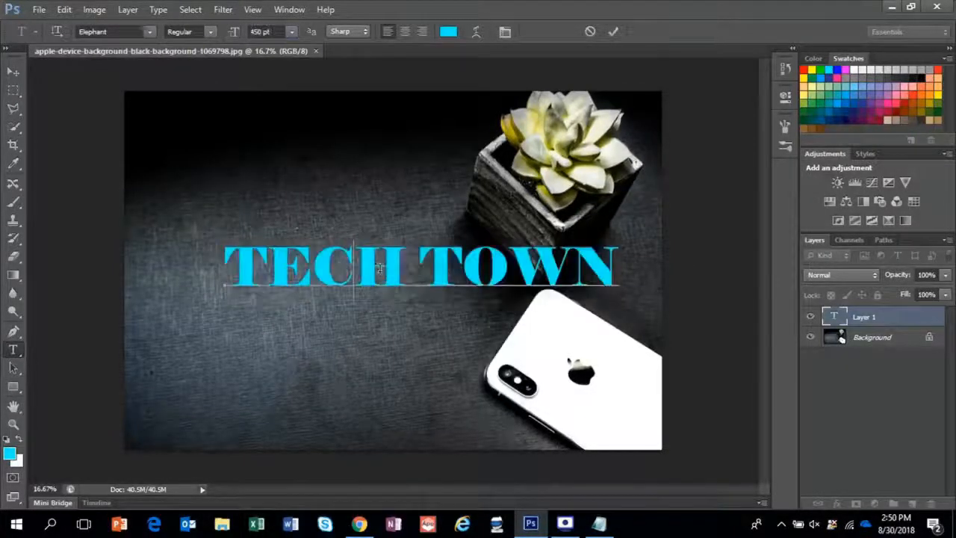
key(ctrl+Return)
drag(380, 270, 336, 332)
Step: Switch to the Notepad note and add the line "Step 4: Arrange it over the object."
click(599, 523)
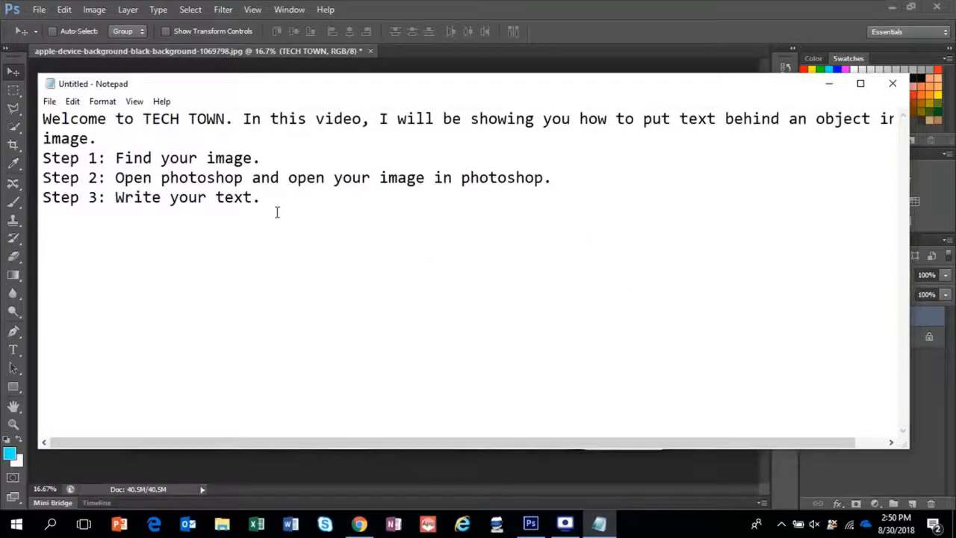
text(Step )
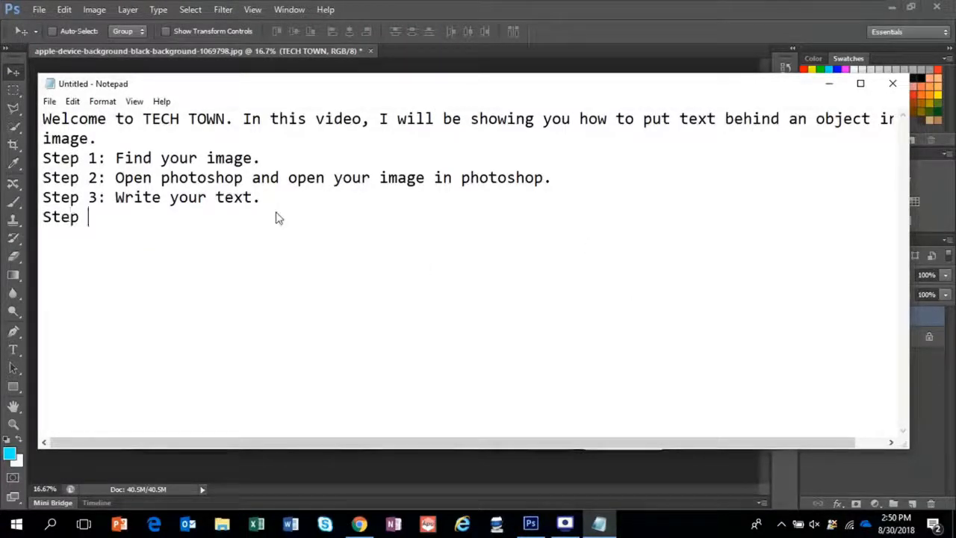
text(4: Arrange it over the )
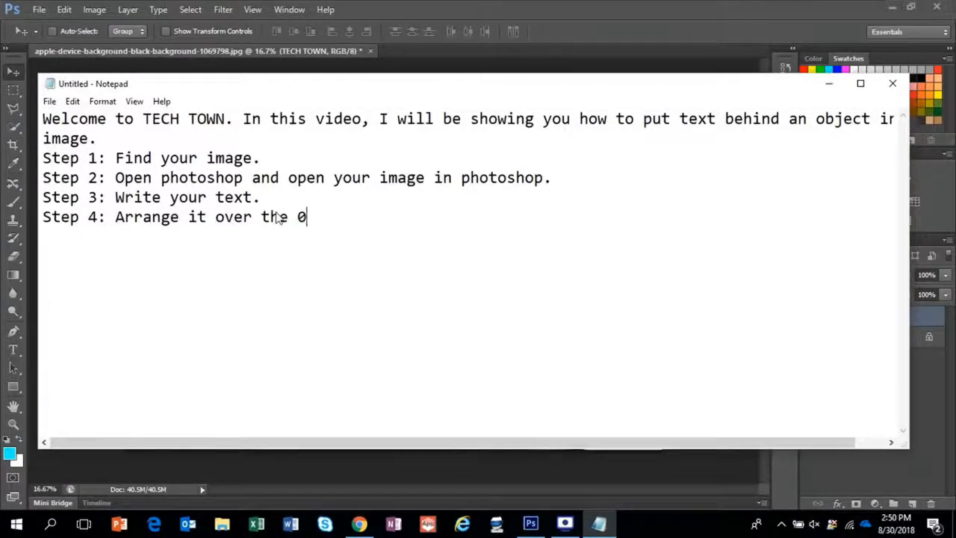
text(obe)
key(BackSpace)
text(ject)
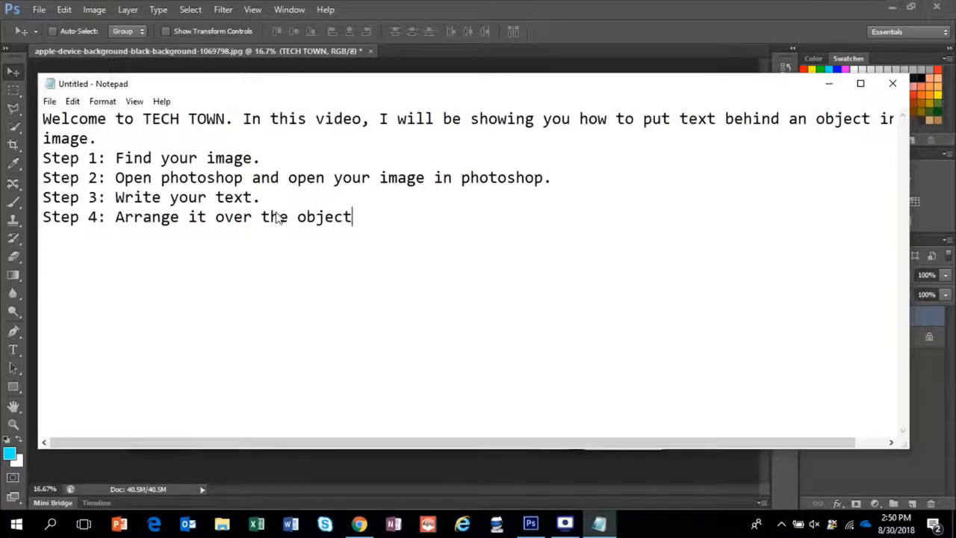
Step: Add the line "Step 5: Make a duplicate of the image." to the note
text(Step)
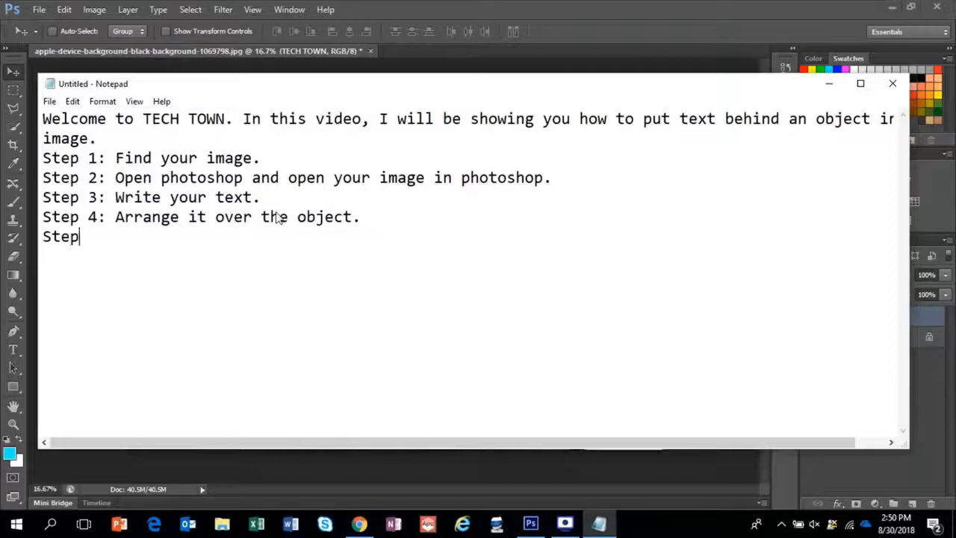
text( 5: ma)
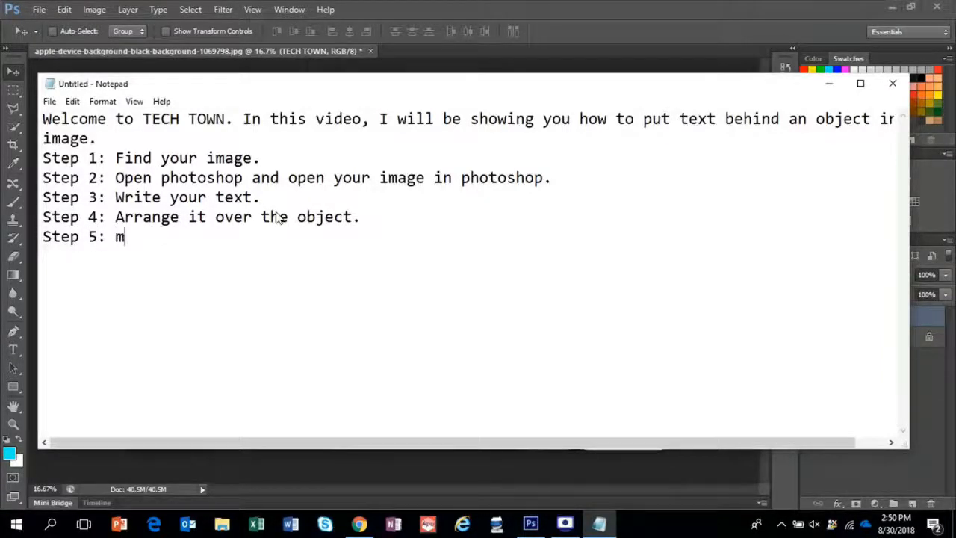
text(Mak)
key(BackSpace)
text(duplicate of the i)
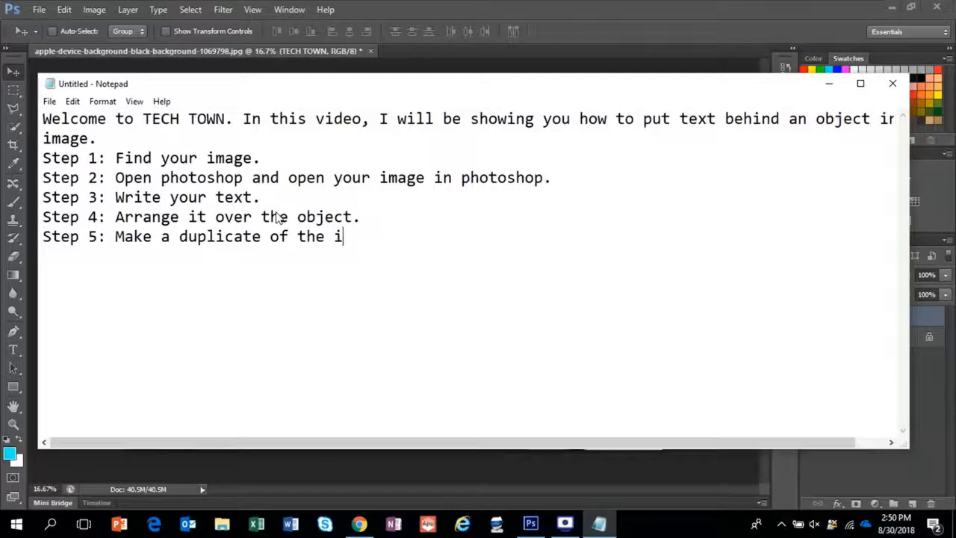
text(mage.)
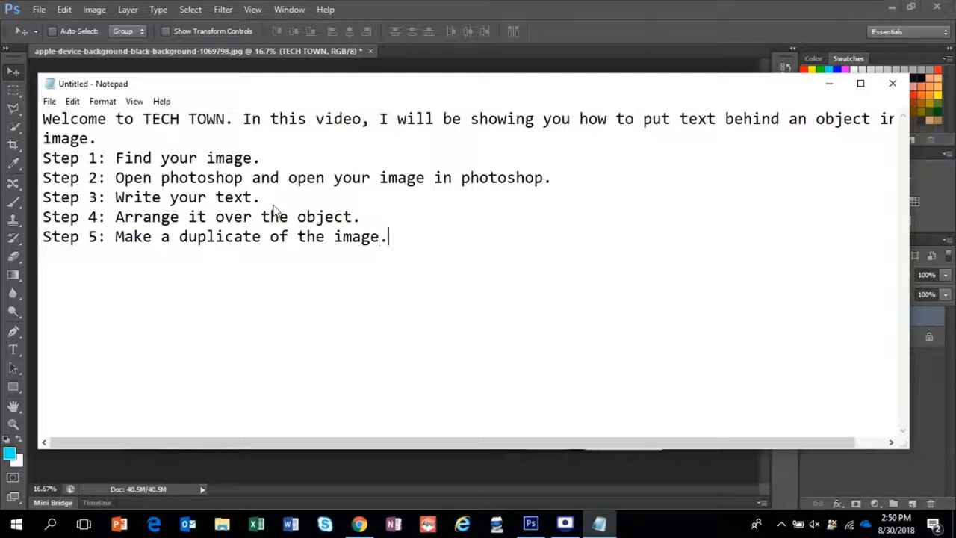
Step: Switch to Photoshop, duplicate the Background layer and place the copy above the TECH TOWN text layer
click(917, 456)
right_click(885, 340)
click(879, 368)
click(600, 159)
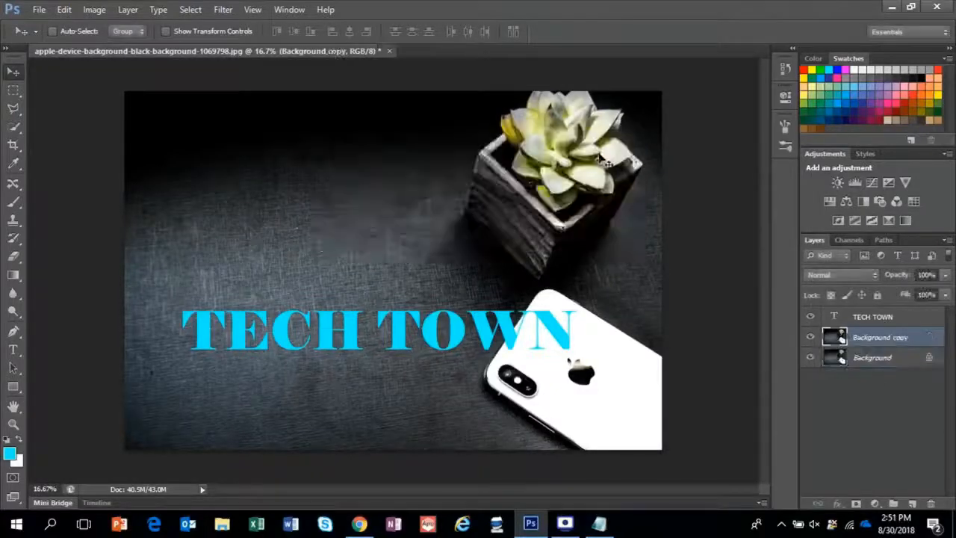
drag(870, 338, 866, 317)
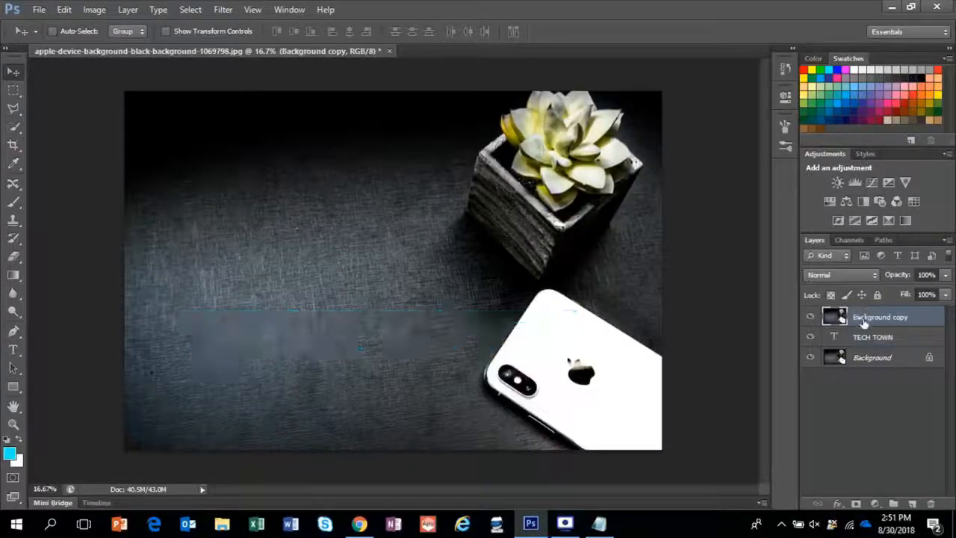
Step: Return to the Notepad note and add the line "Step 6: Put the duplicate on top of all the layers."
click(601, 523)
text(Step 6: On the)
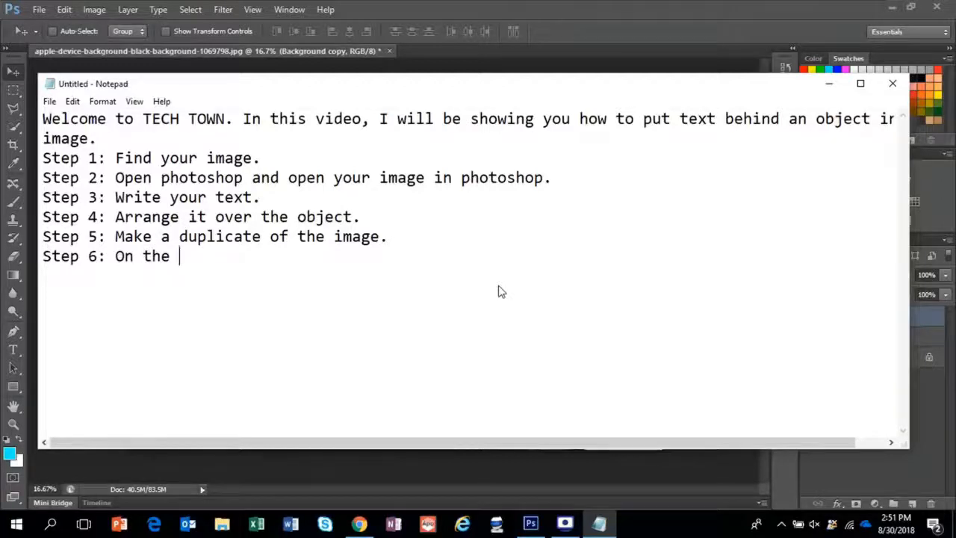
key(BackSpace)
key(BackSpace)
key(BackSpace)
key(BackSpace)
key(BackSpace)
key(BackSpace)
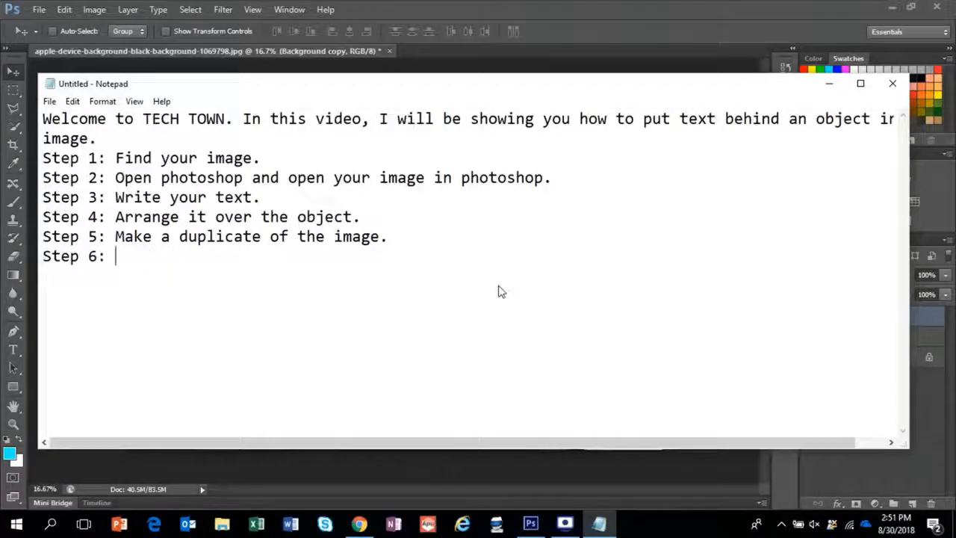
text(Put the du)
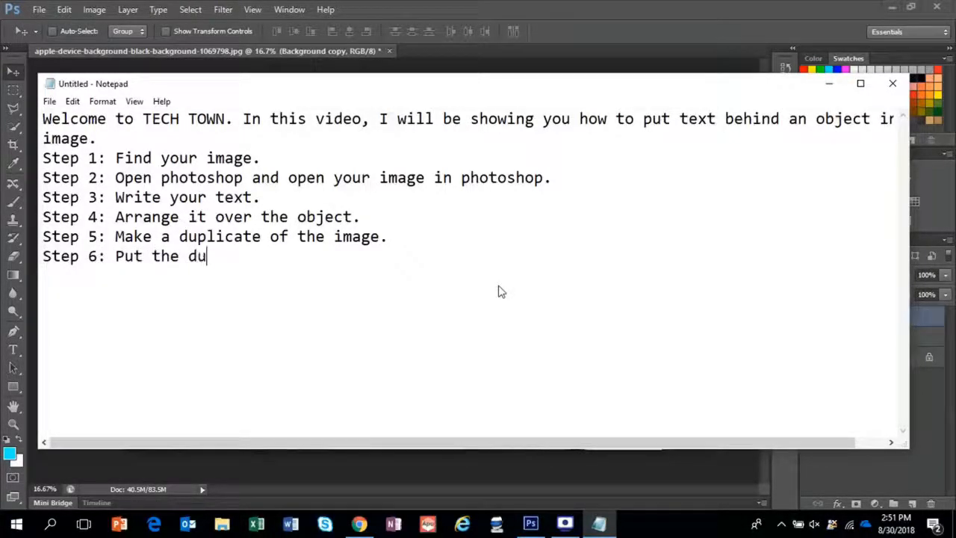
text(plicate on )
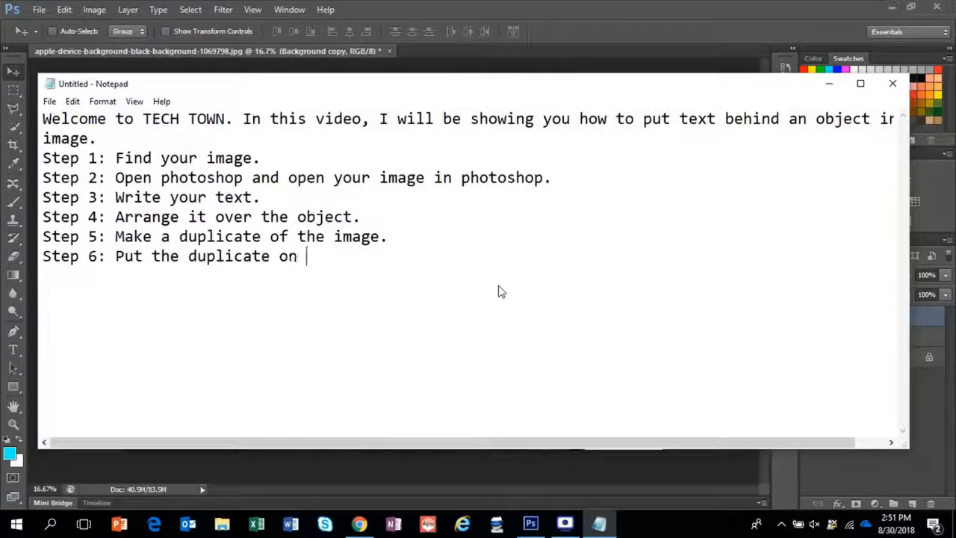
text(the top)
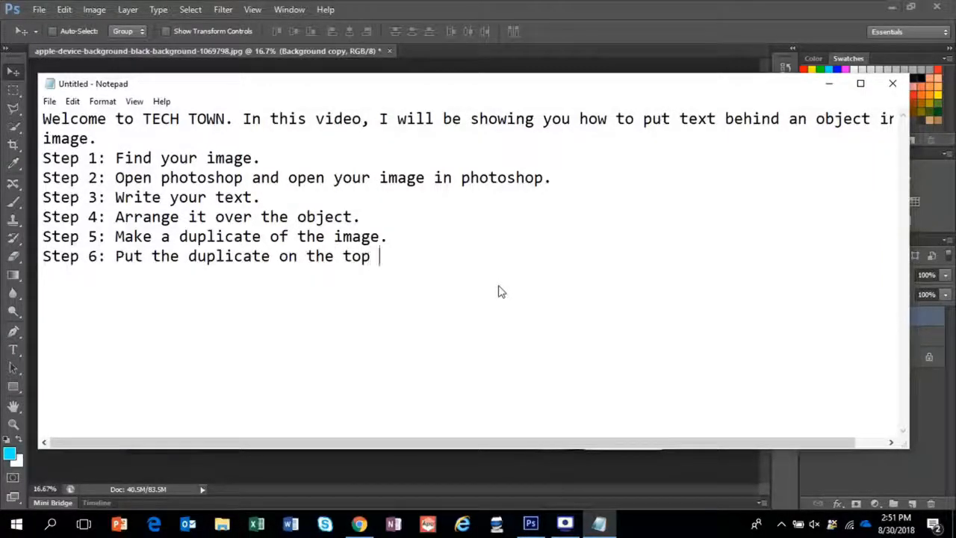
key(BackSpace)
key(BackSpace)
key(BackSpace)
key(BackSpace)
key(BackSpace)
key(BackSpace)
key(BackSpace)
key(BackSpace)
key(BackSpace)
key(BackSpace)
key(BackSpace)
text(on top of all the layers.)
Step: Add the line "Step 7: Make a selection of the object." below Step 6 in the note
key(Return)
text(Step 7: Make a selection of the object)
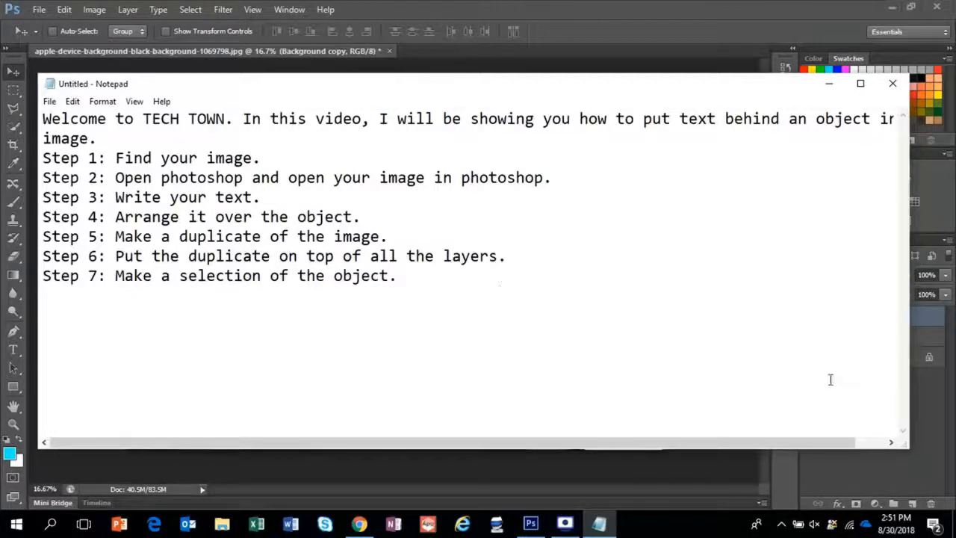
Step: Switch to Photoshop and outline the white phone on the Background copy layer with a Polygonal Lasso selection
click(856, 472)
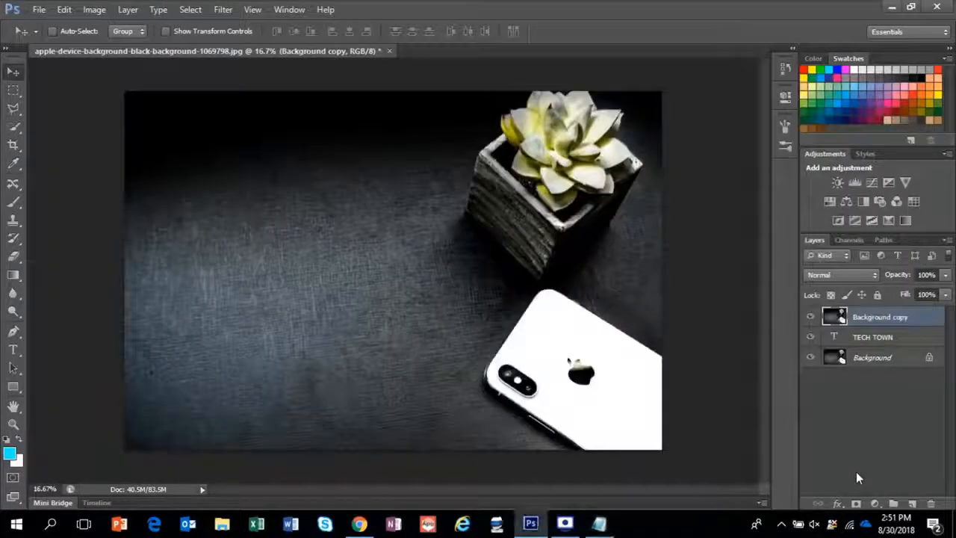
click(13, 108)
scroll(565, 331, up, 1)
scroll(565, 332, up, 3)
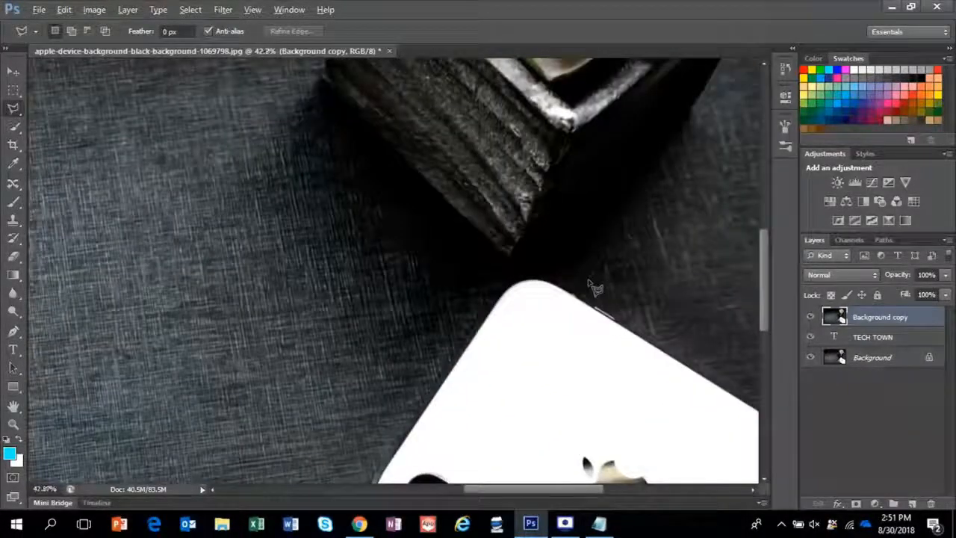
scroll(681, 381, up, 4)
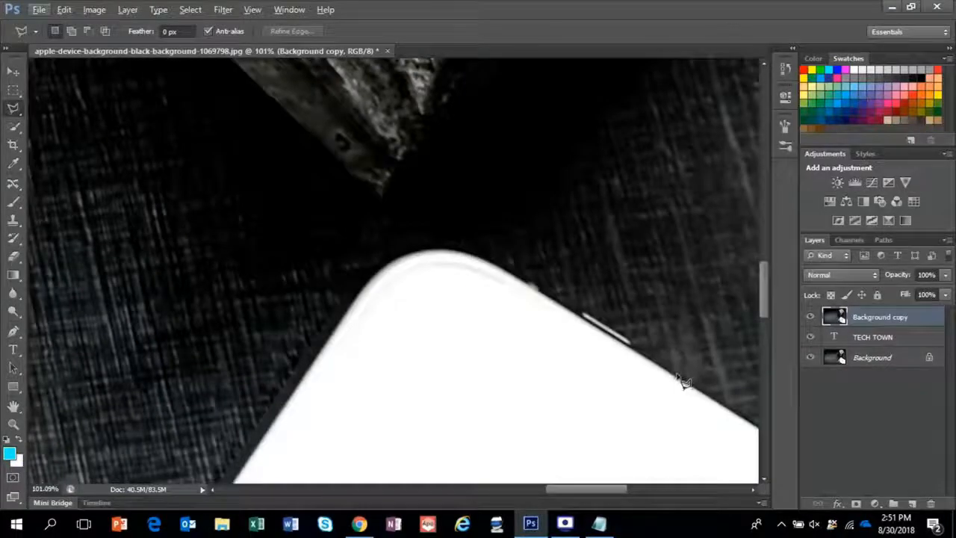
click(679, 376)
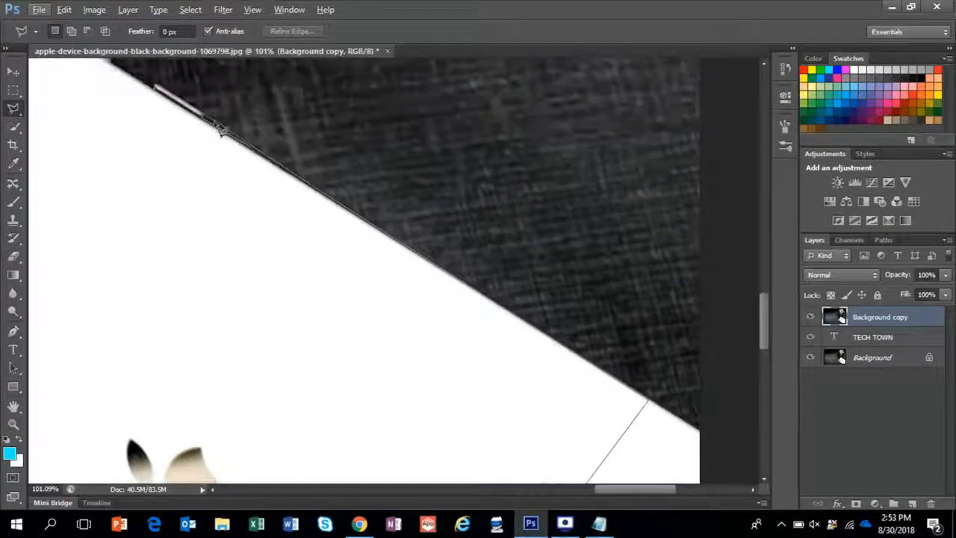
double_click(256, 156)
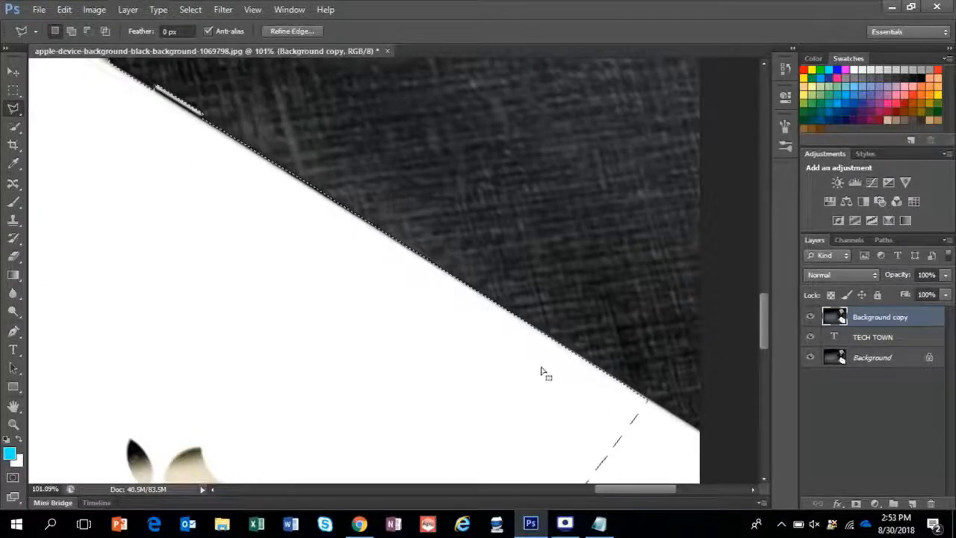
scroll(352, 292, down, 5)
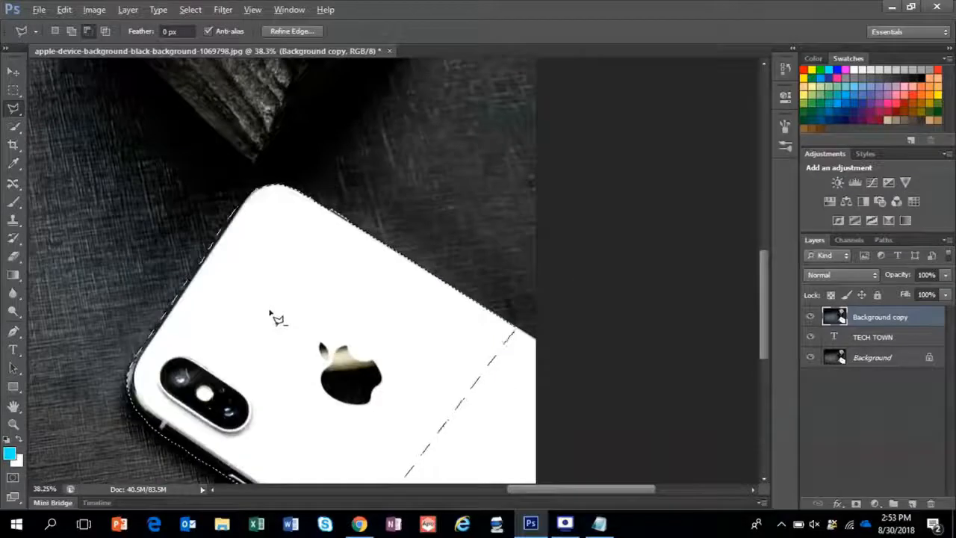
scroll(277, 320, down, 4)
Step: Return to the Notepad note and add the line "Step 8: Make the selection inverse."
click(599, 524)
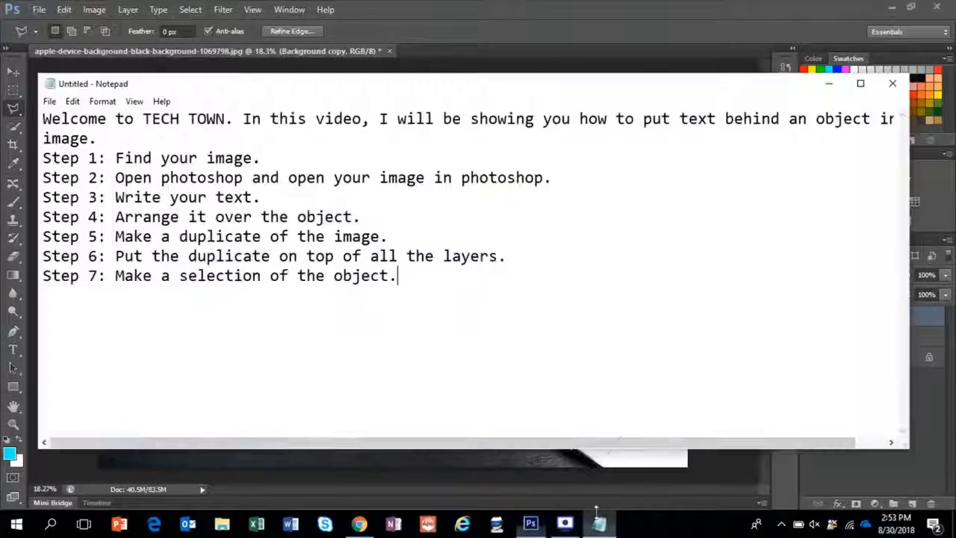
key(Return)
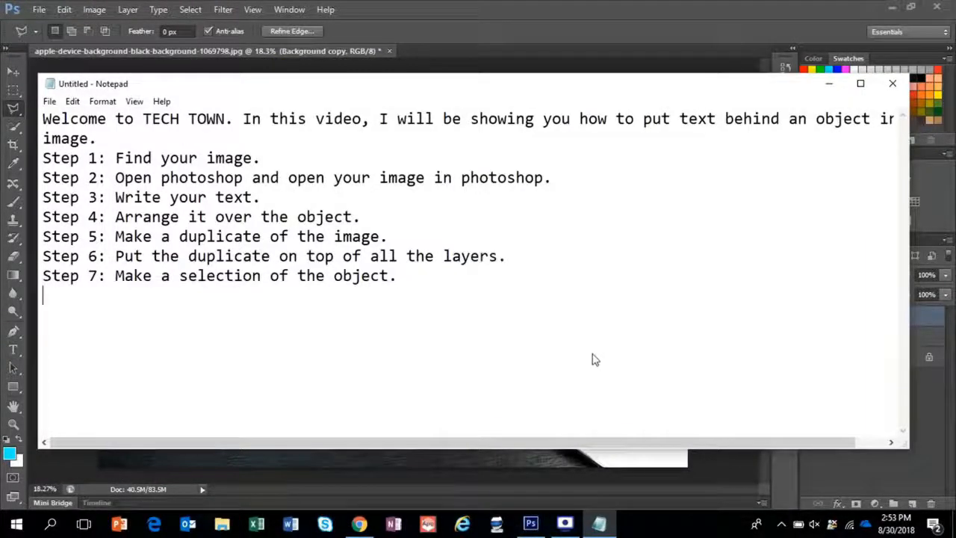
text(S)
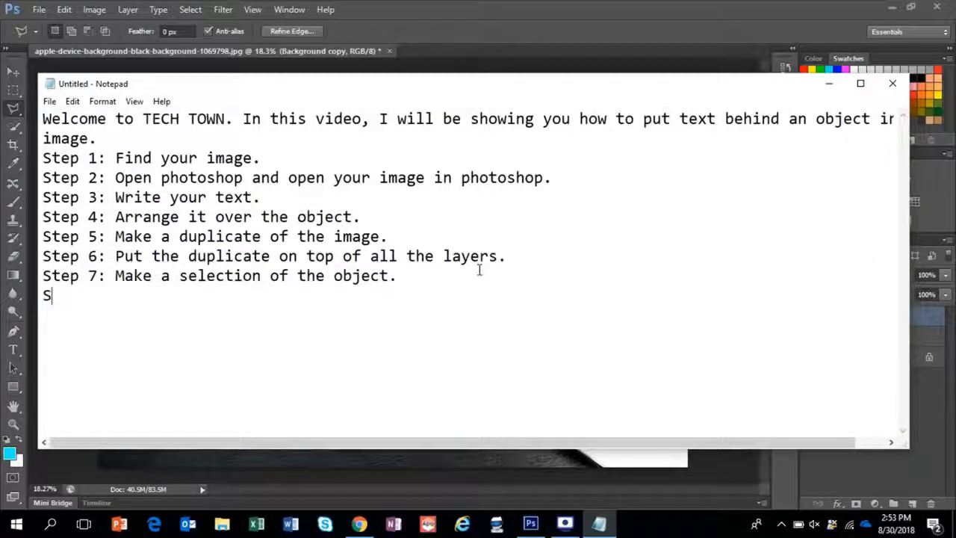
text(tep 8)
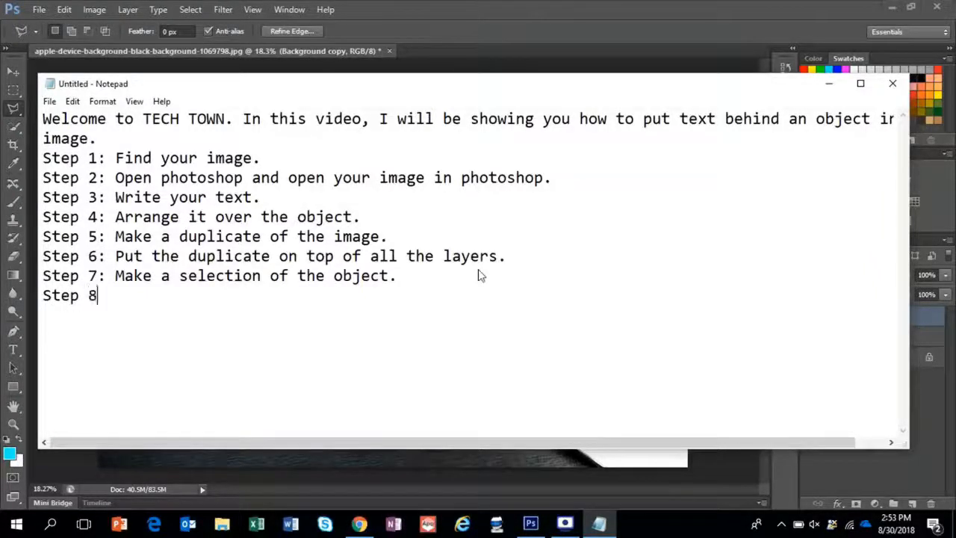
text(: Make )
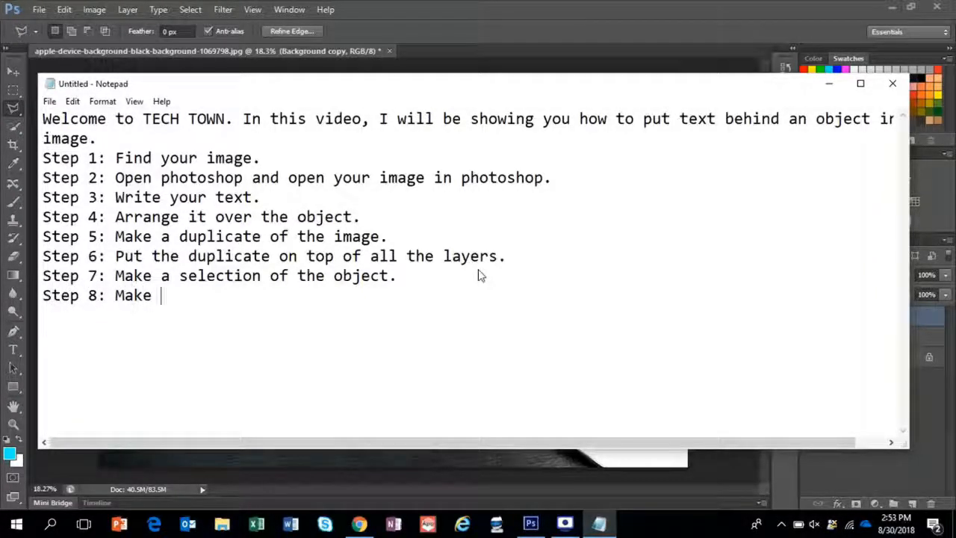
text(the selection inverse.)
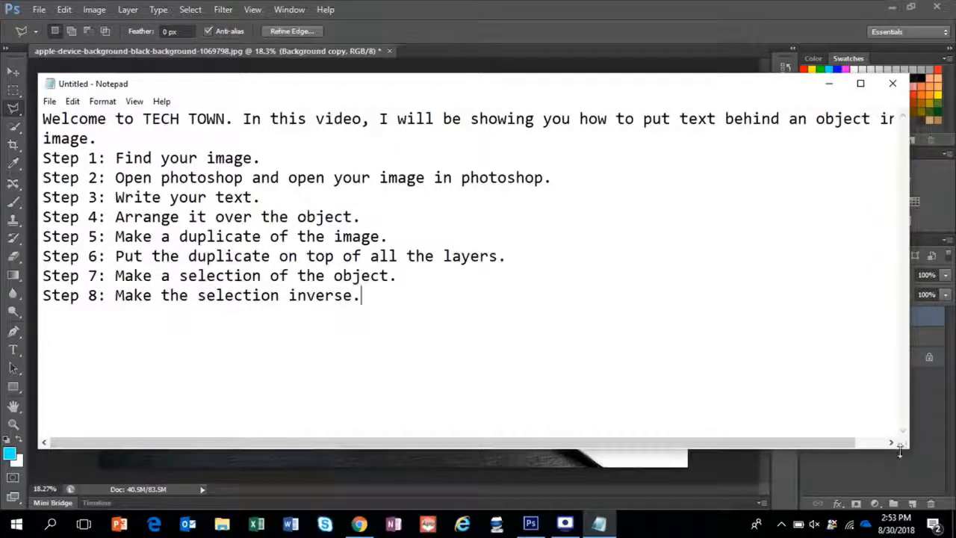
Step: Switch to Photoshop, invert the phone selection and delete everything around the phone from the Background copy layer
click(898, 481)
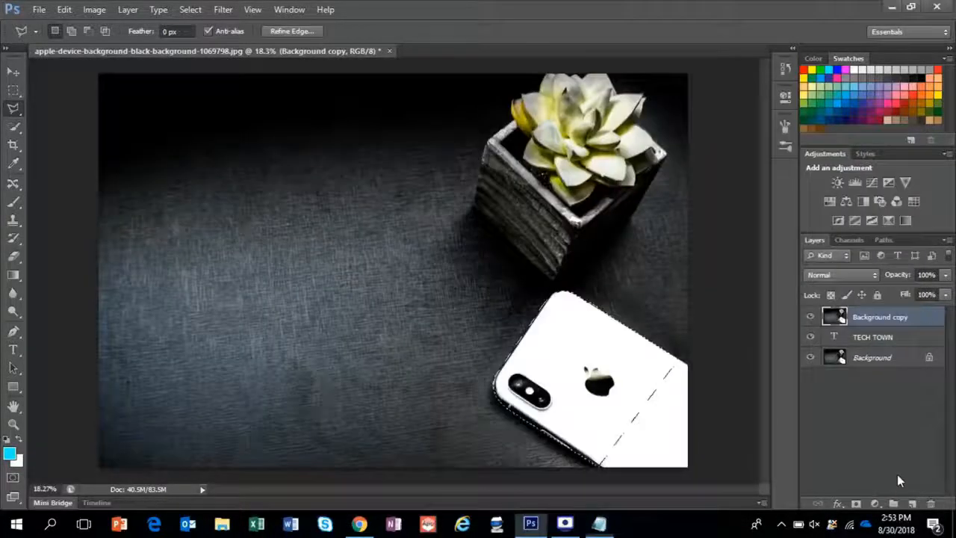
click(188, 7)
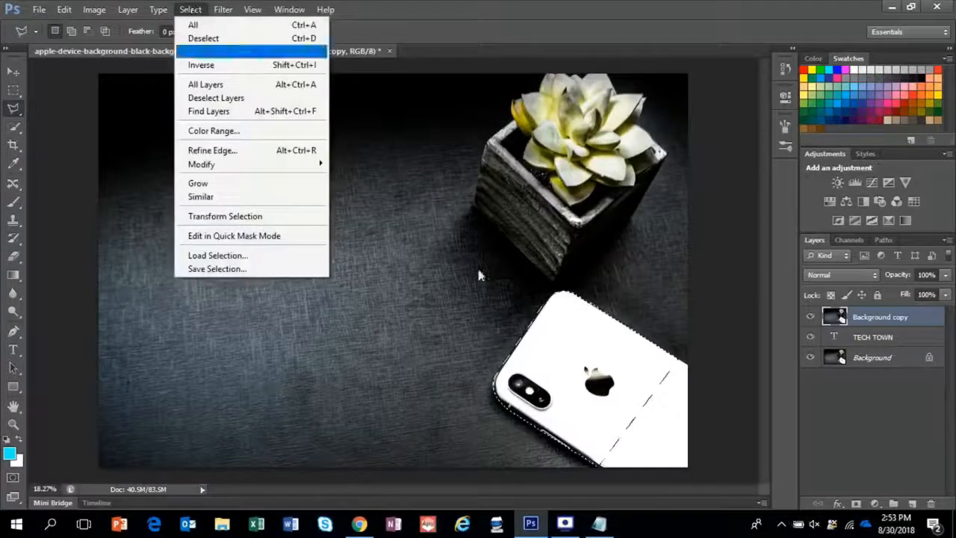
click(213, 65)
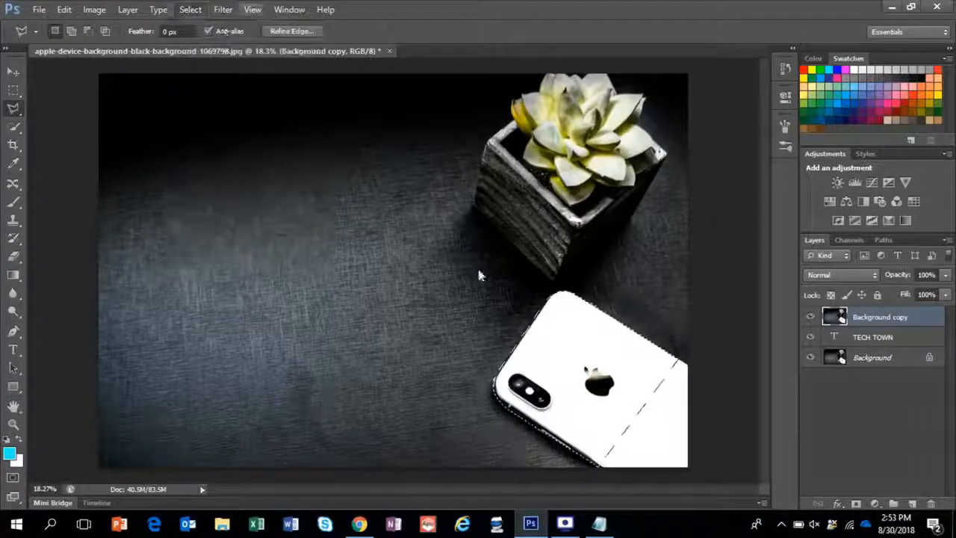
click(187, 9)
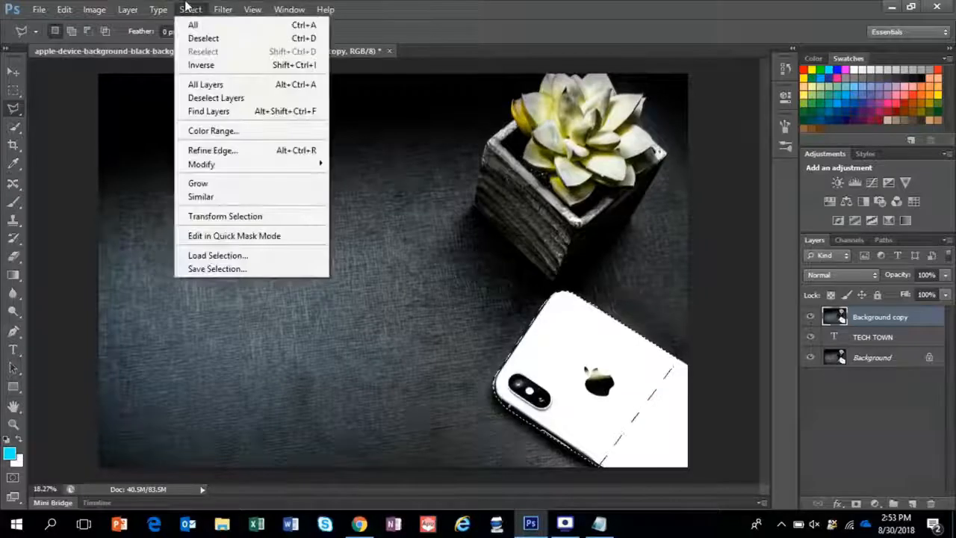
click(202, 65)
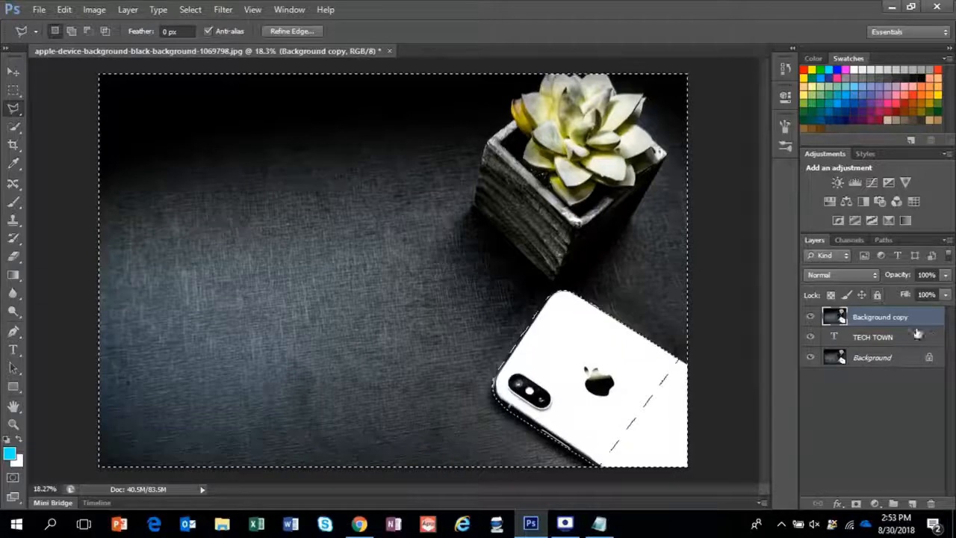
key(Delete)
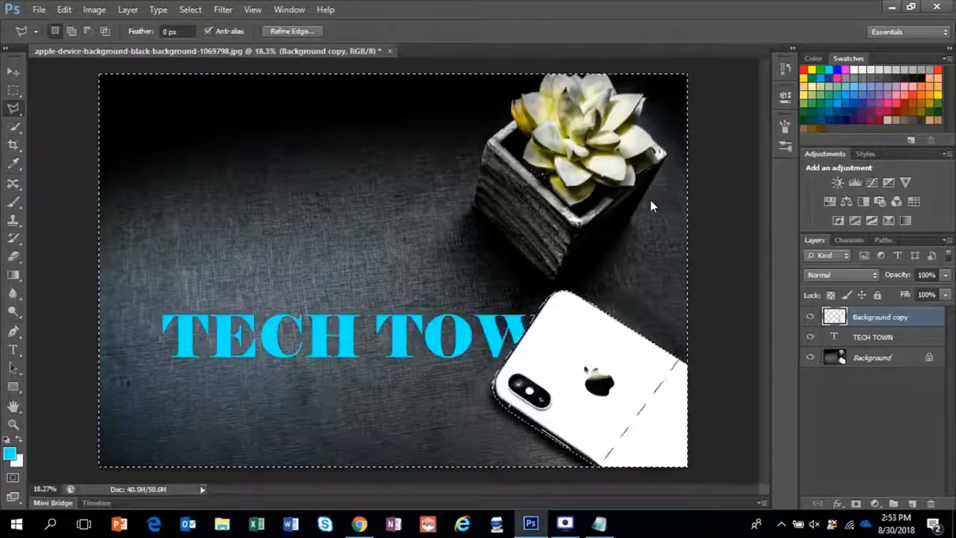
Step: Deselect the area around the phone, then switch to the Notepad note and add the line "Step 9: Press backspace."
key(ctrl+d)
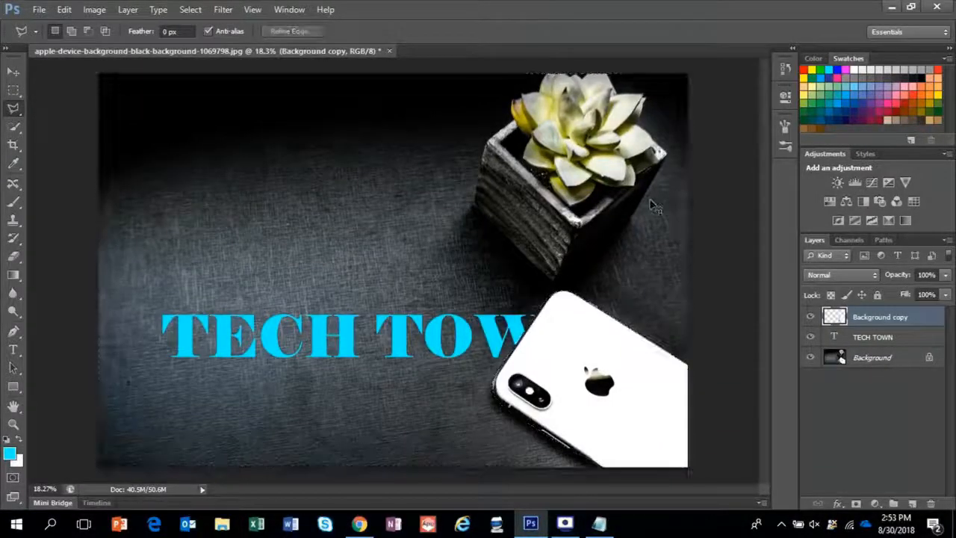
click(602, 524)
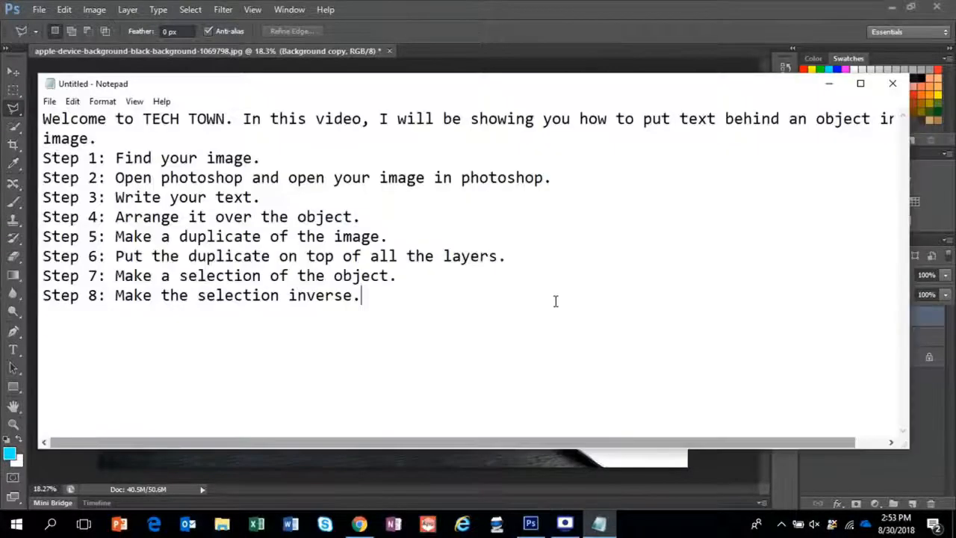
key(Return)
text(Step 9: Press backspace.)
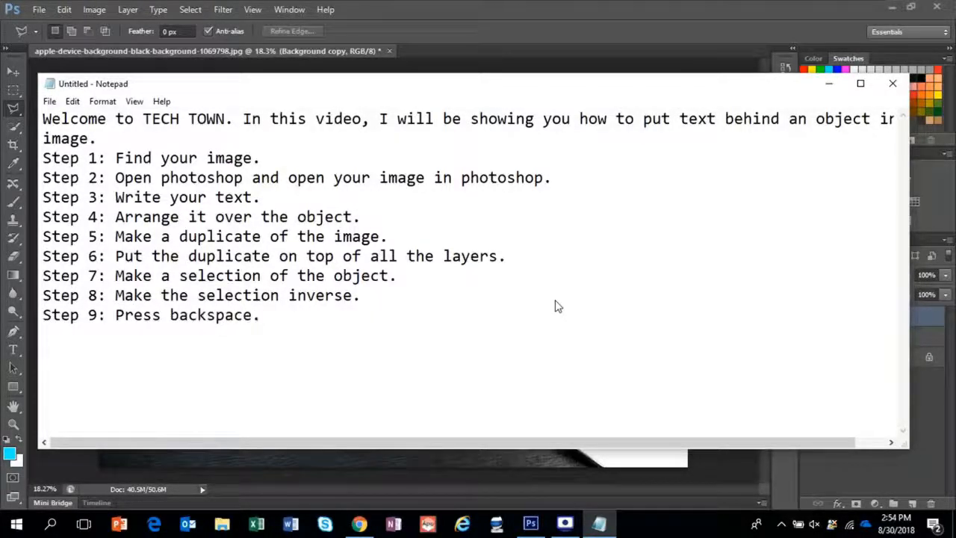
Step: Close the note with the lines "That is it!", "Like and subscribe!" and "Share the vid and smash that bell!" below Step 9
text(That is it!)
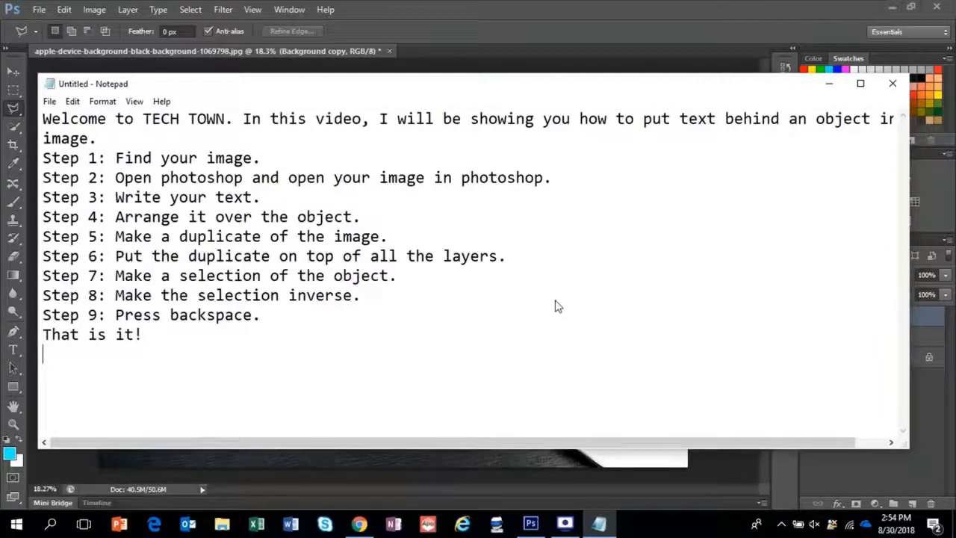
text(ke and subscribe!)
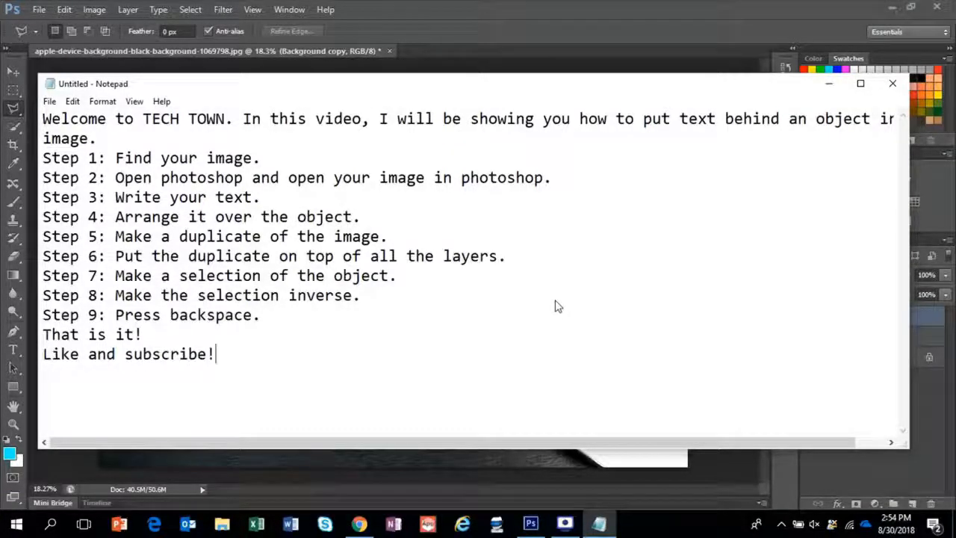
text(Share the )
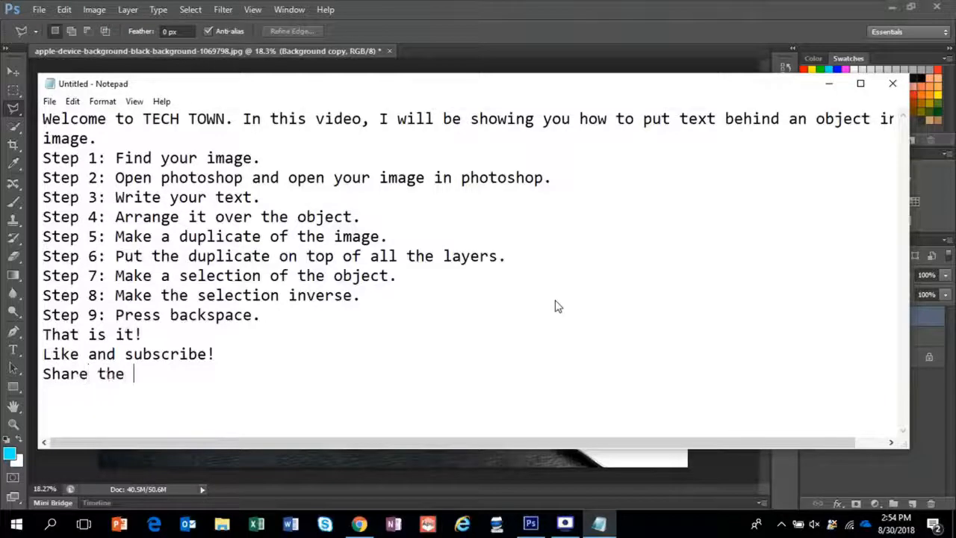
text(vid and smash that )
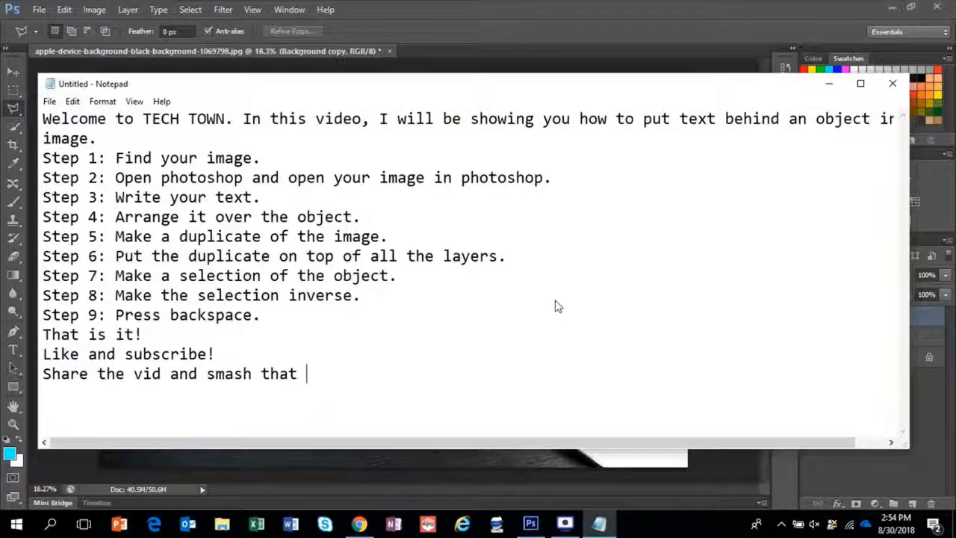
text(bell!)
key(Return)
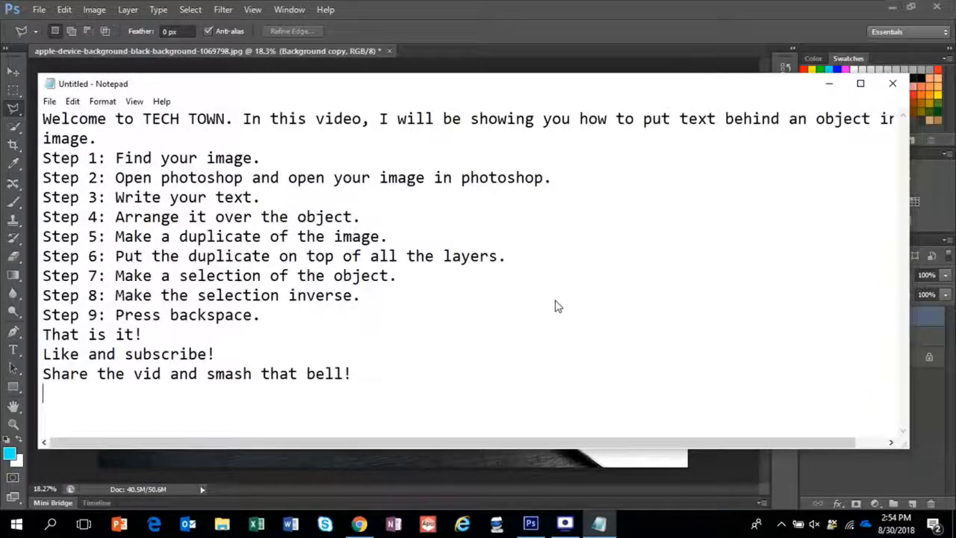